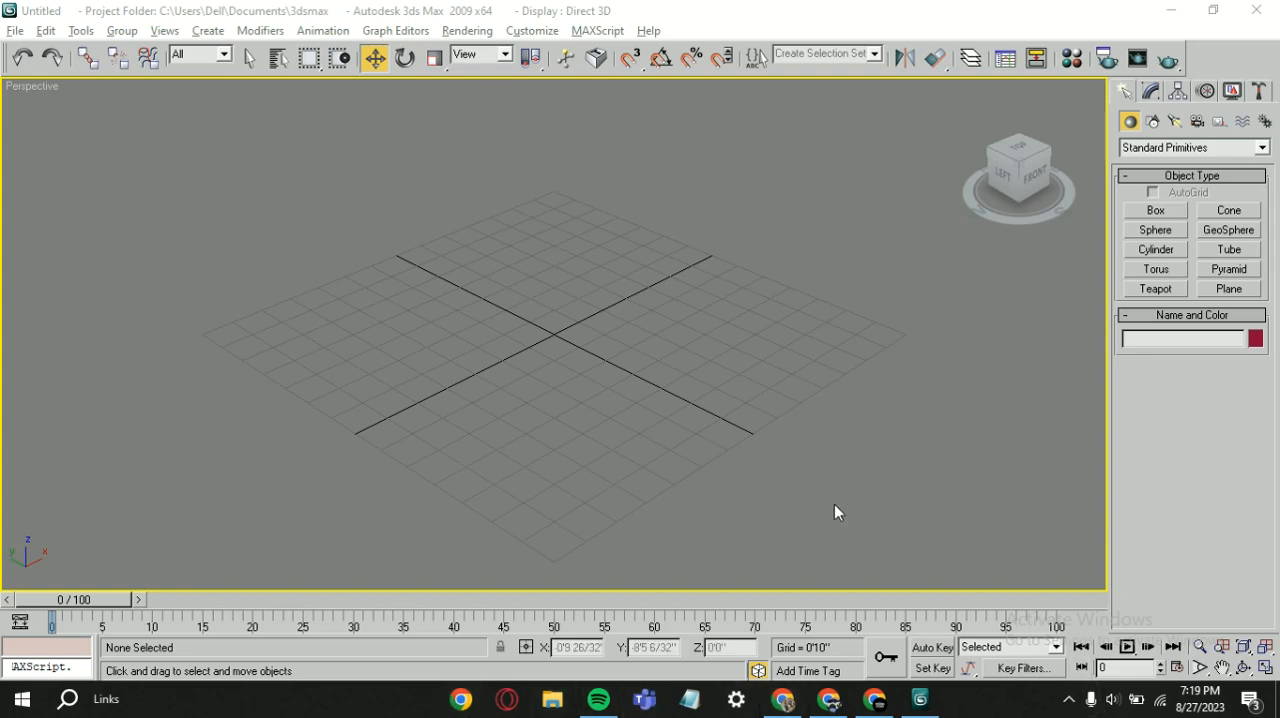
Step: Create a box about 2'8" long, 3'9" wide and 2'10" high near the centre of the grid
left_click(1161, 212)
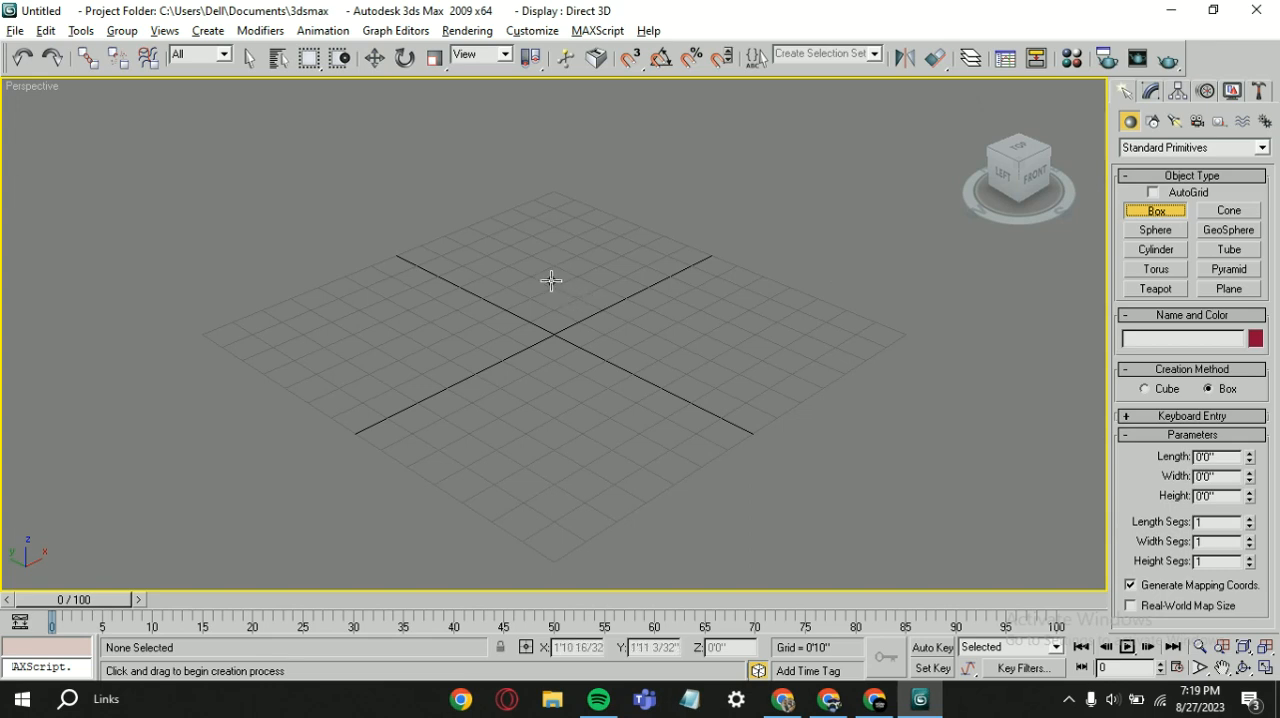
left_click_drag(560, 293, 526, 389)
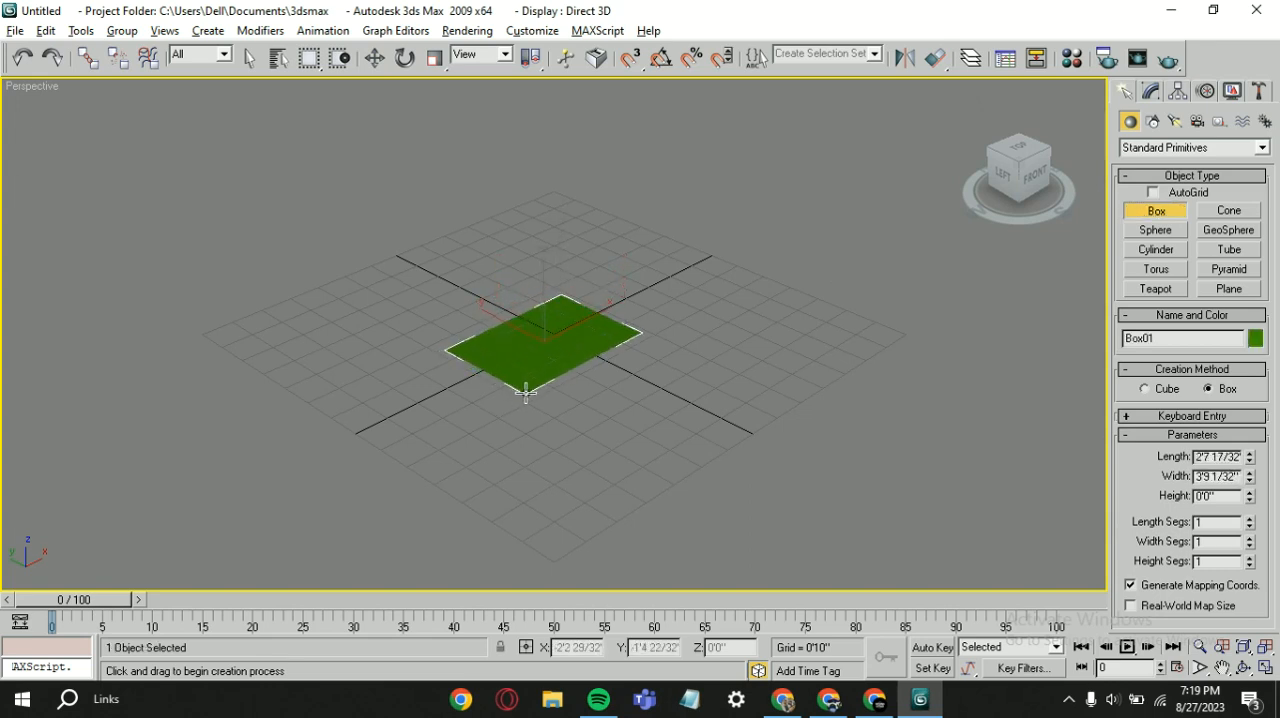
left_click(537, 277)
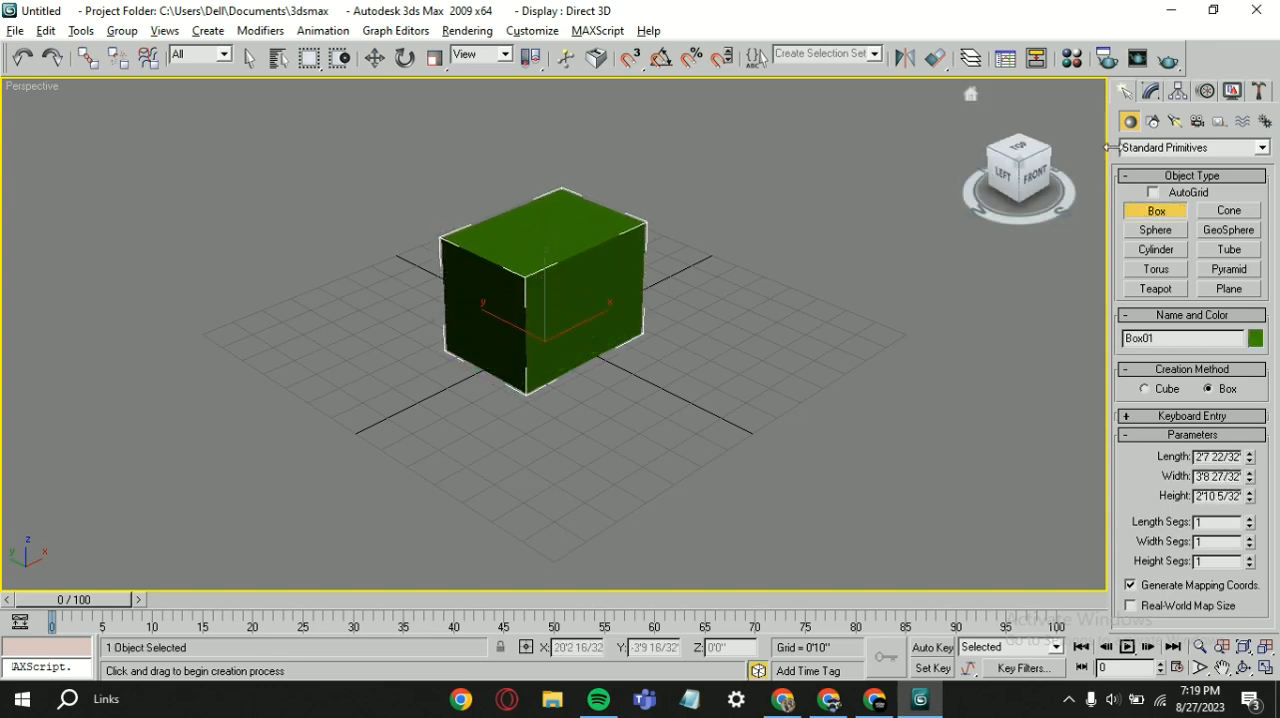
Step: Try out a photometric Target Light aimed at the box's front face, shift it slightly, and delete it
left_click(1180, 128)
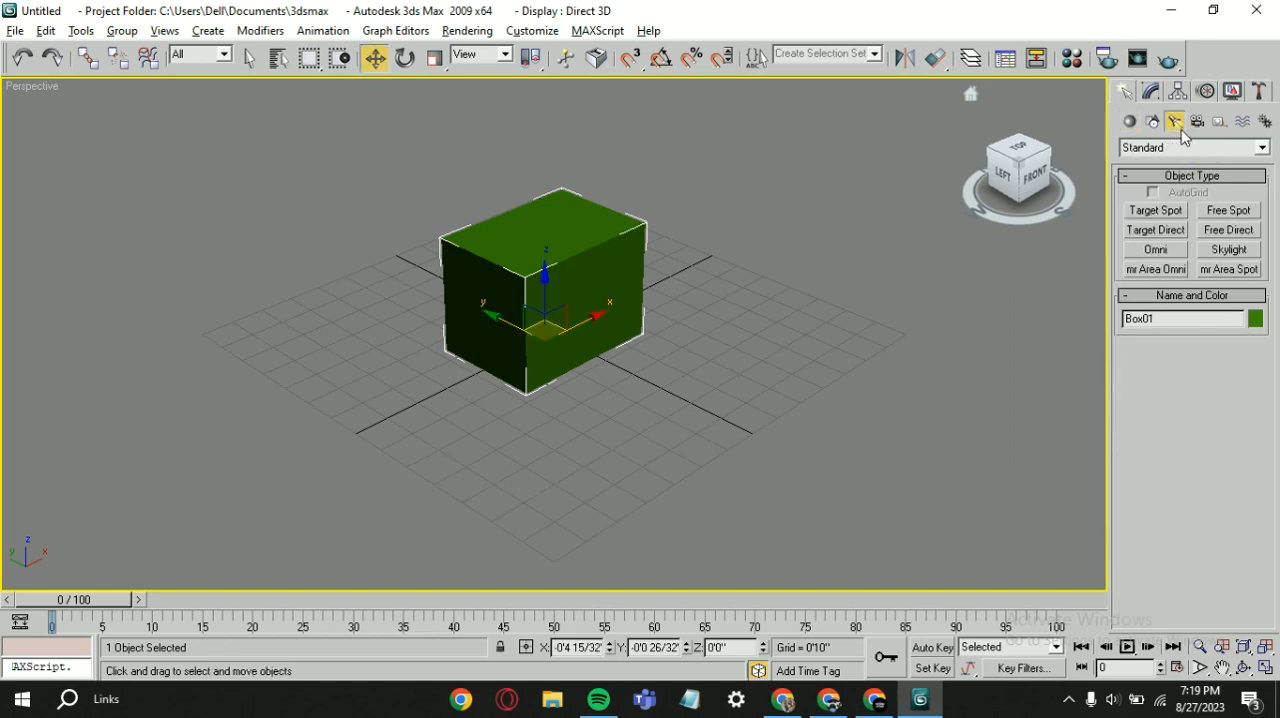
left_click(1185, 150)
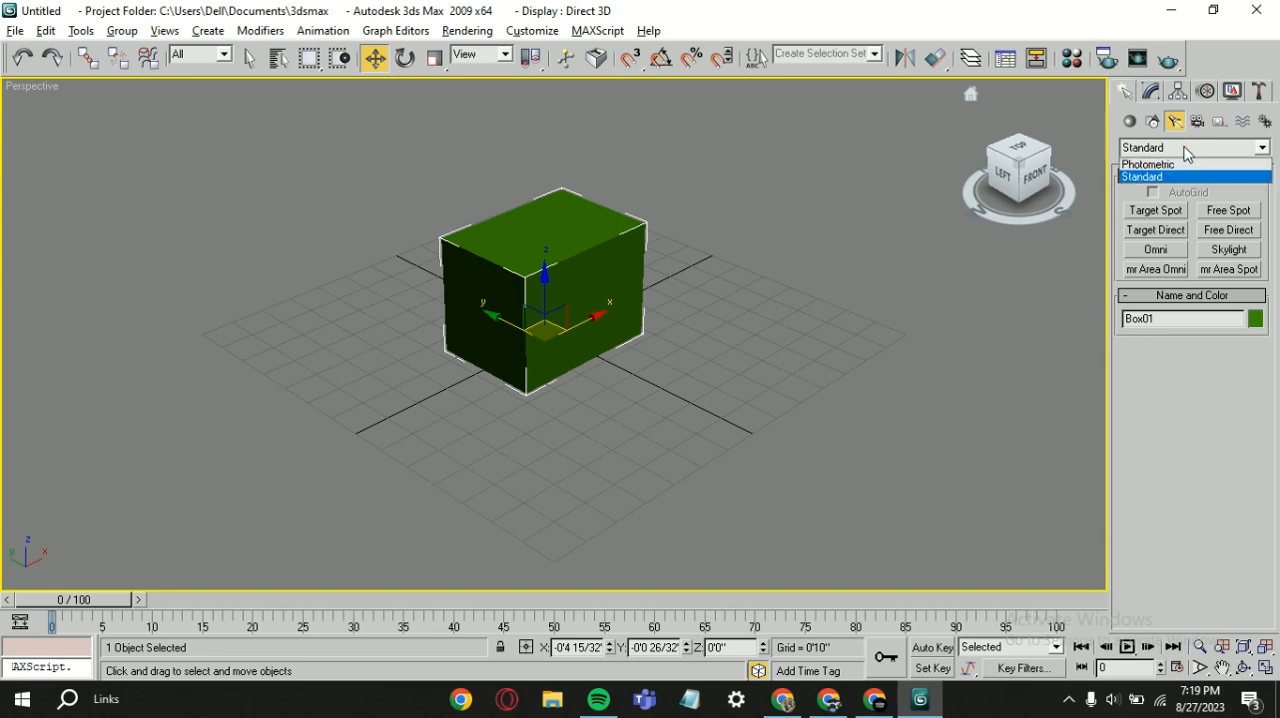
left_click(1192, 165)
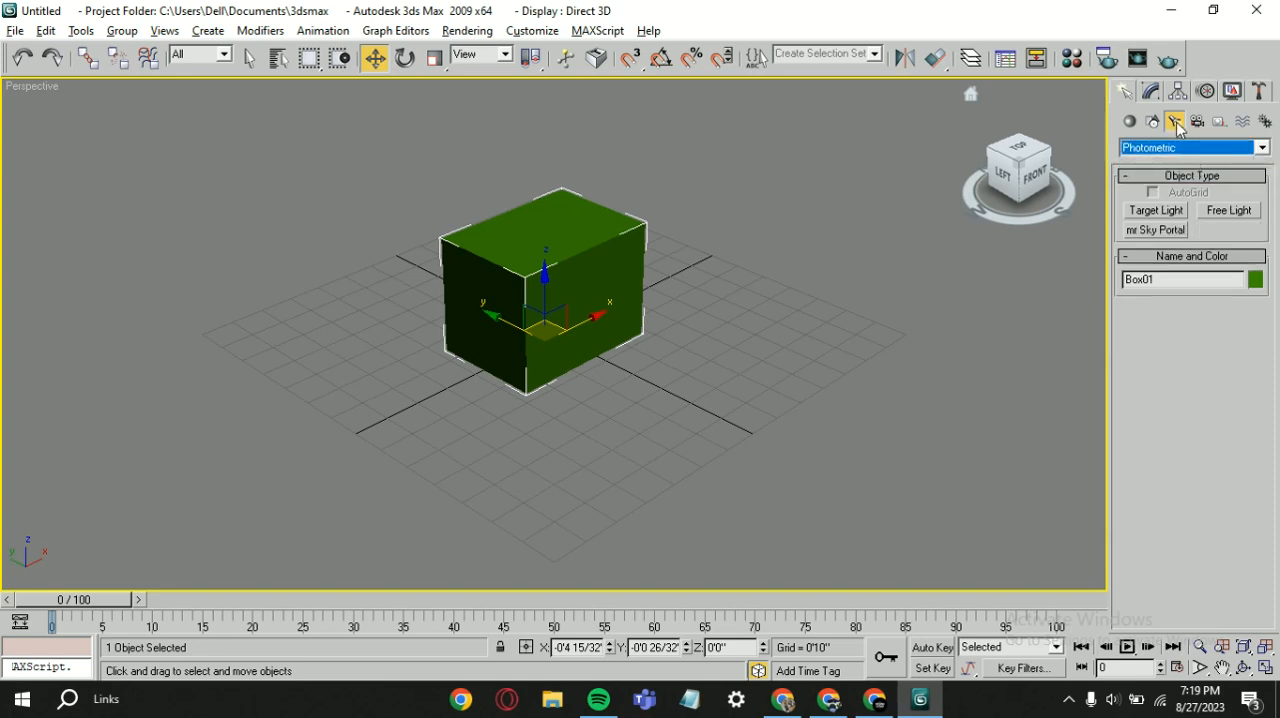
left_click(1155, 211)
left_click_drag(802, 468, 643, 388)
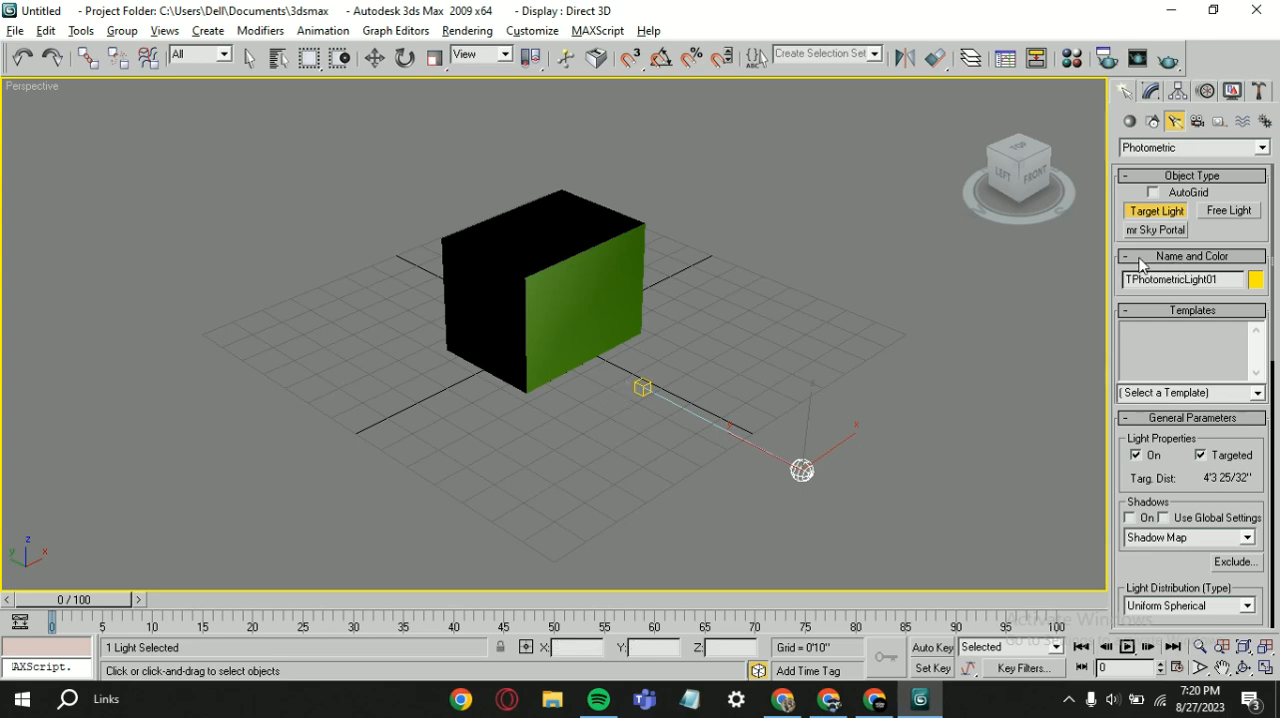
key("w")
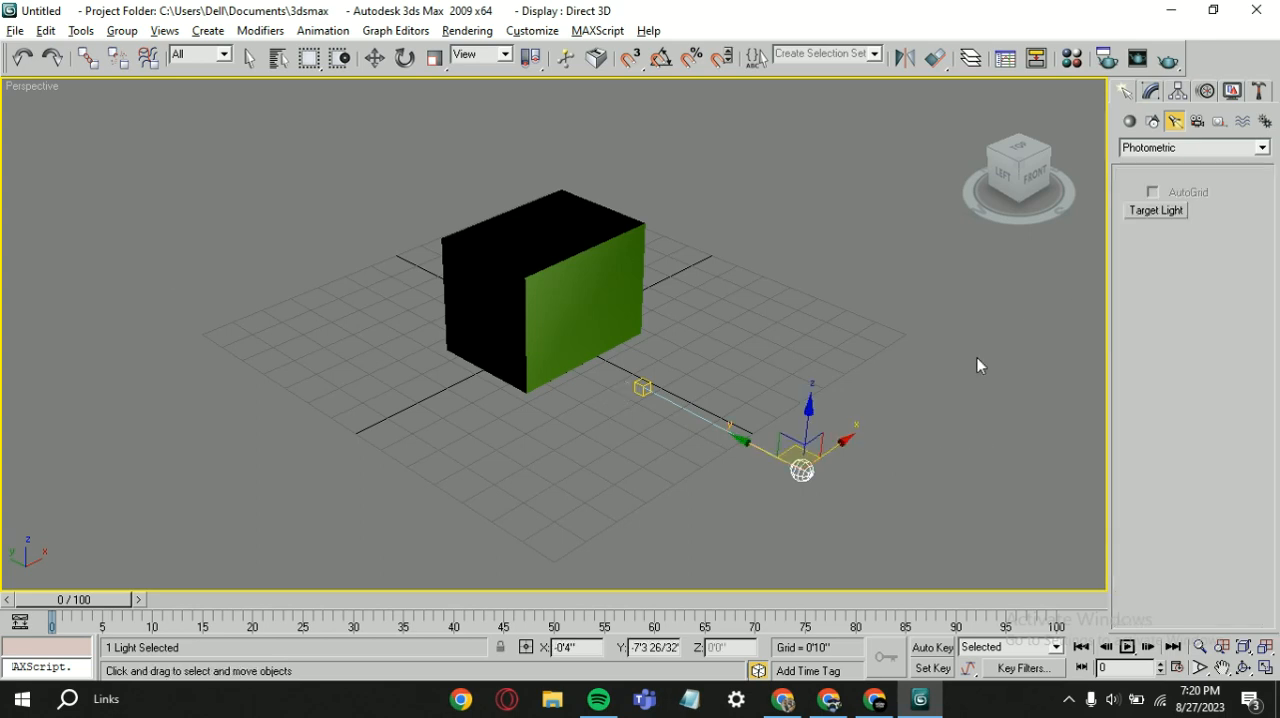
left_click_drag(836, 448, 750, 402)
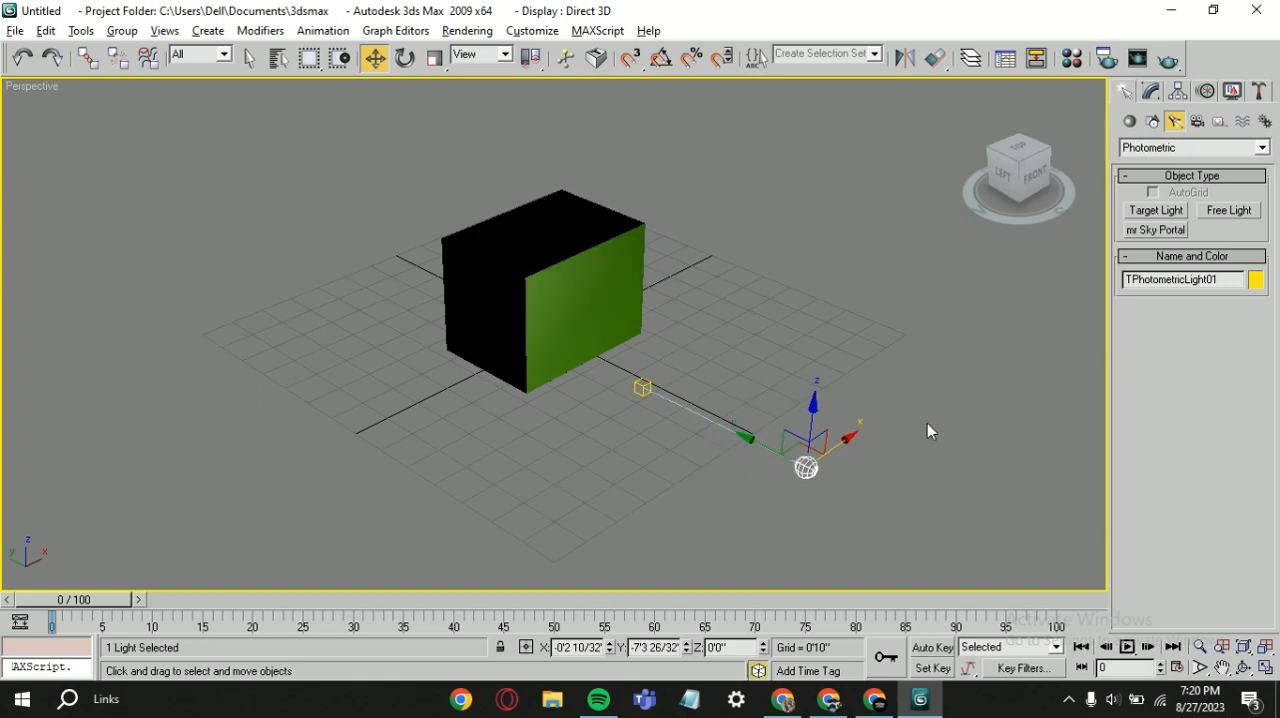
key("Delete")
Step: Try out another photometric Target Light aimed at the box's left face and delete it
left_click(1156, 210)
left_click(343, 465)
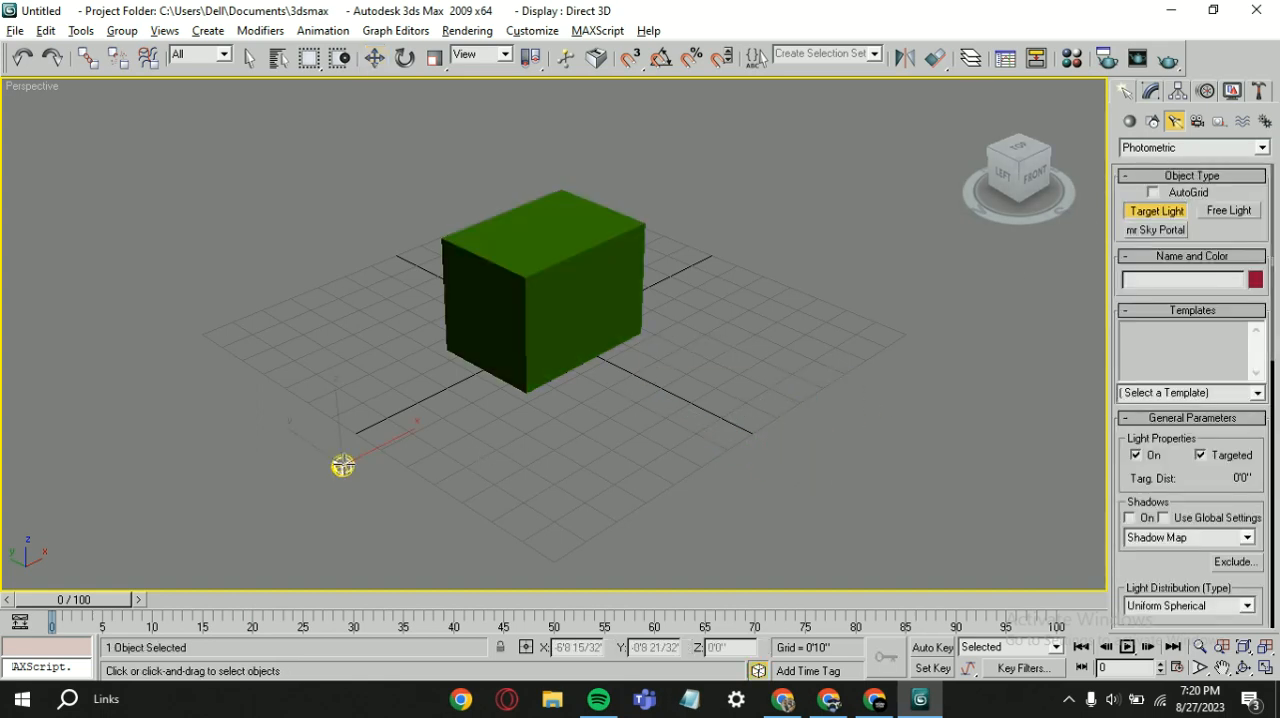
left_click_drag(343, 465, 459, 401)
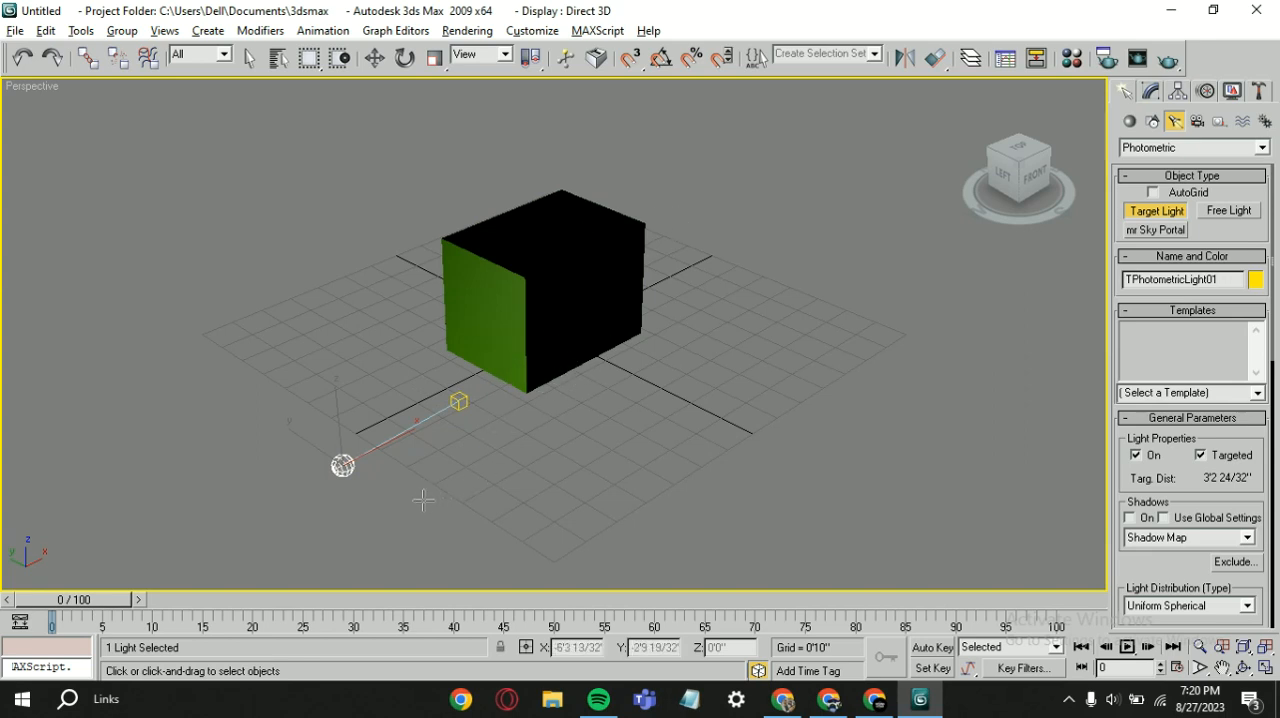
key("w")
key("Delete")
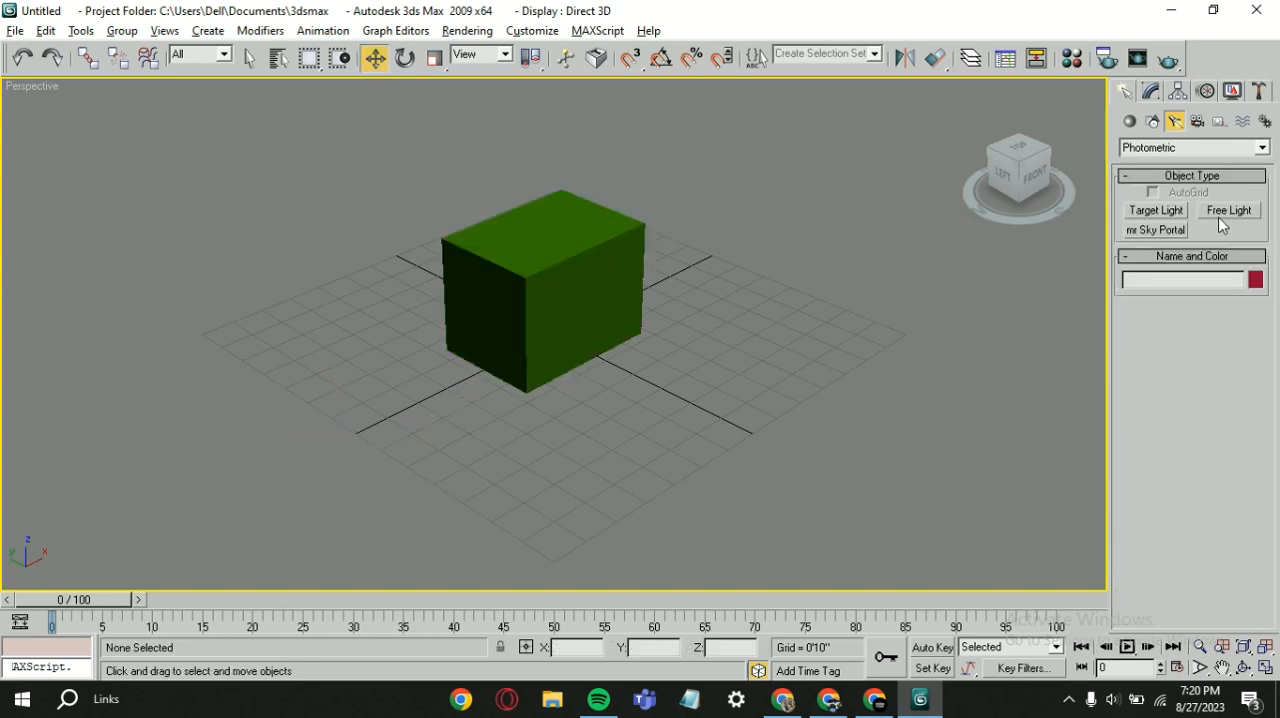
Step: Place four photometric Free Lights around the box, using both the top and the perspective view
left_click(1228, 210)
left_click_drag(800, 388, 584, 476)
left_click(1019, 150)
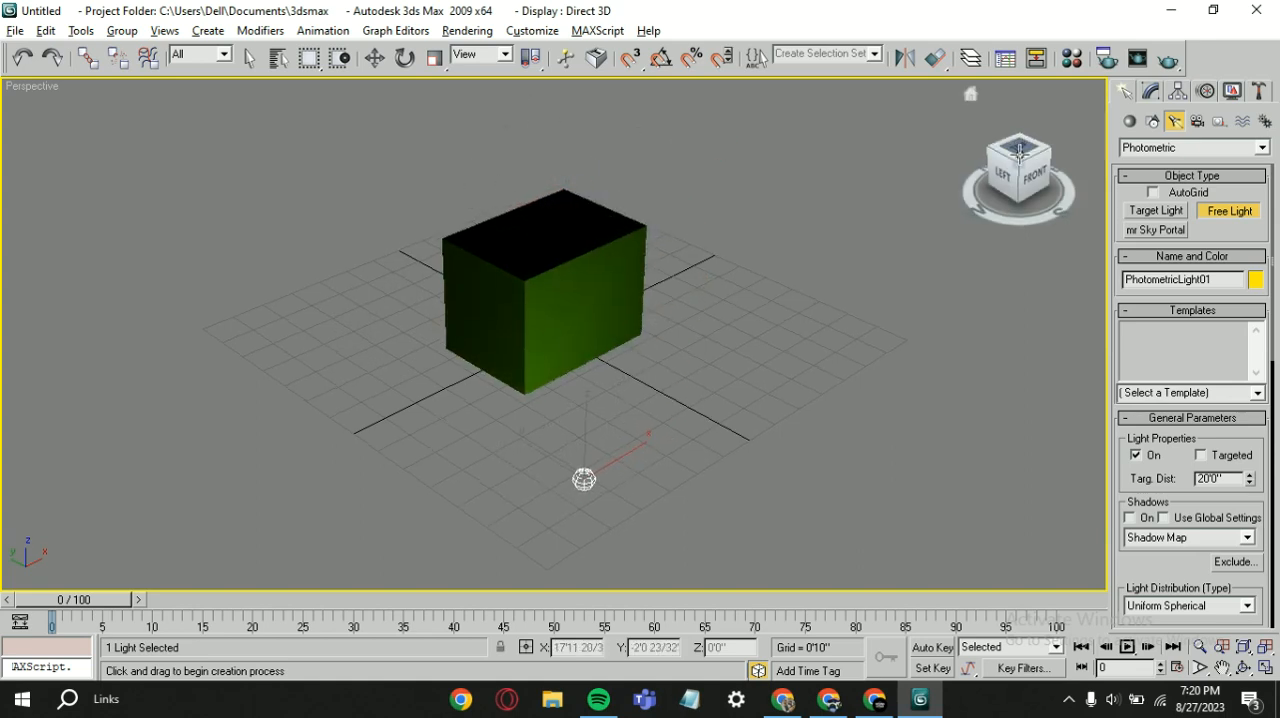
left_click_drag(397, 539, 485, 517)
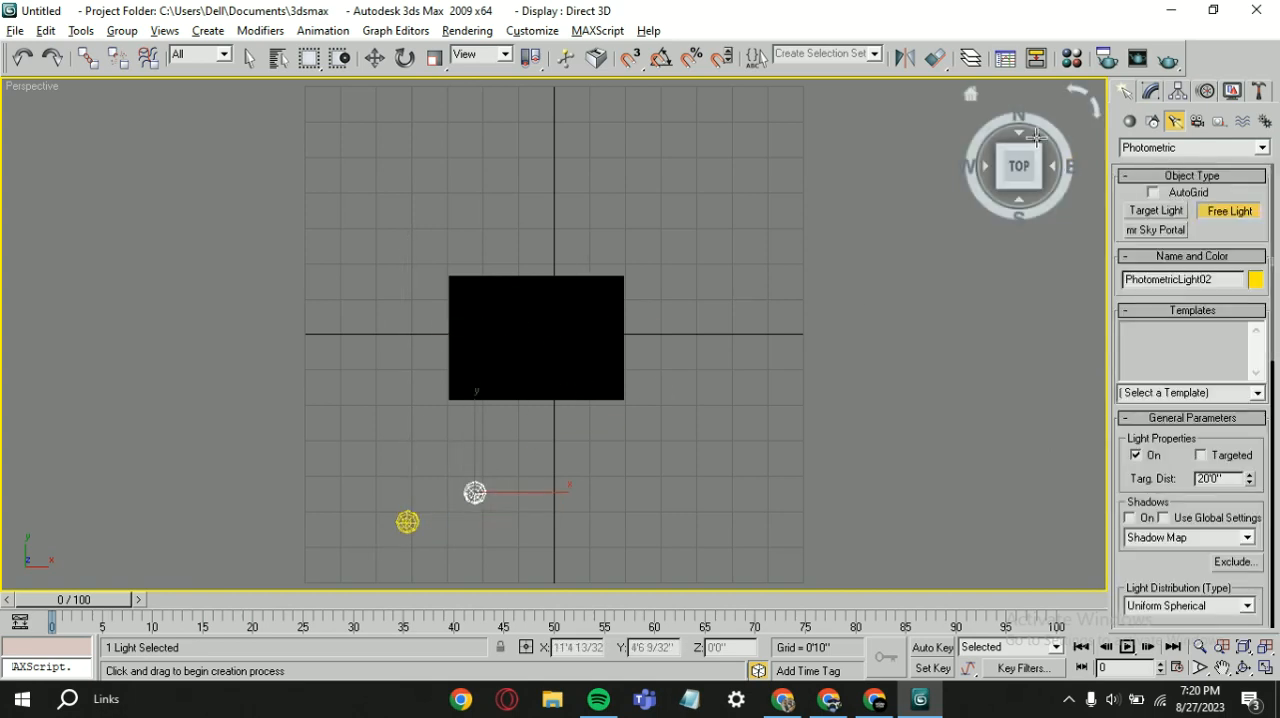
left_click(969, 98)
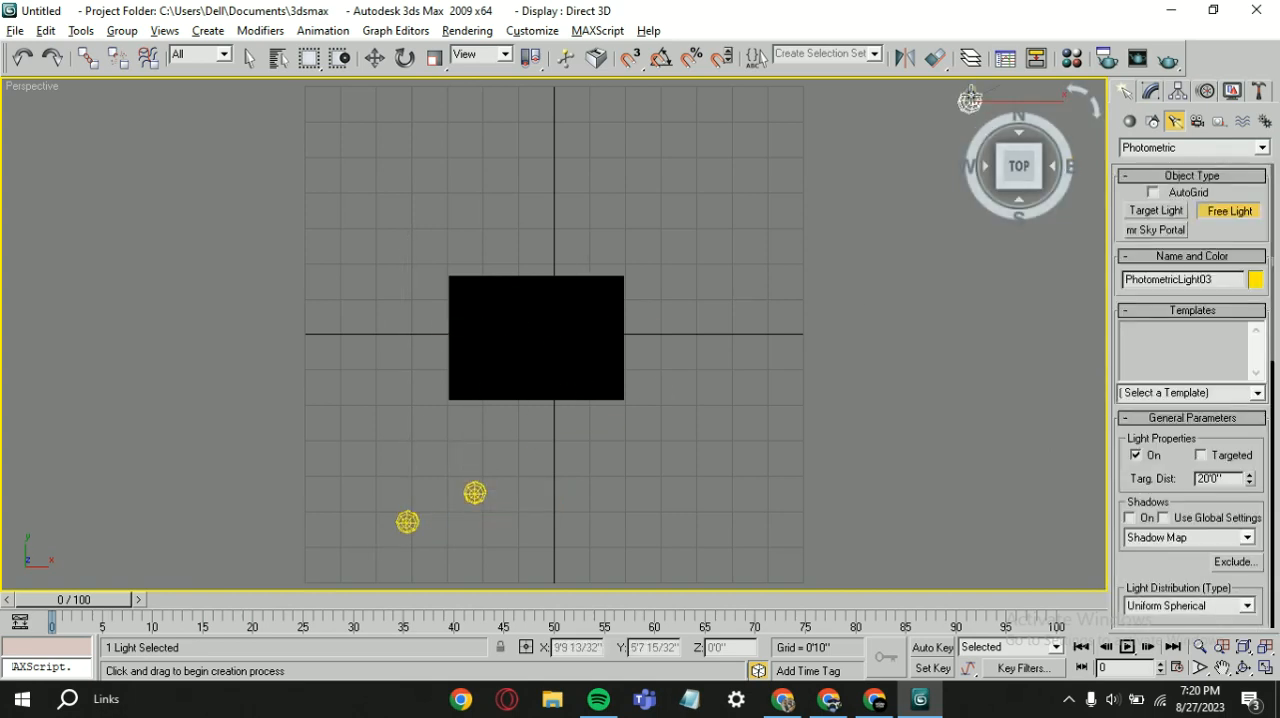
left_click(970, 95)
left_click_drag(663, 484, 785, 333)
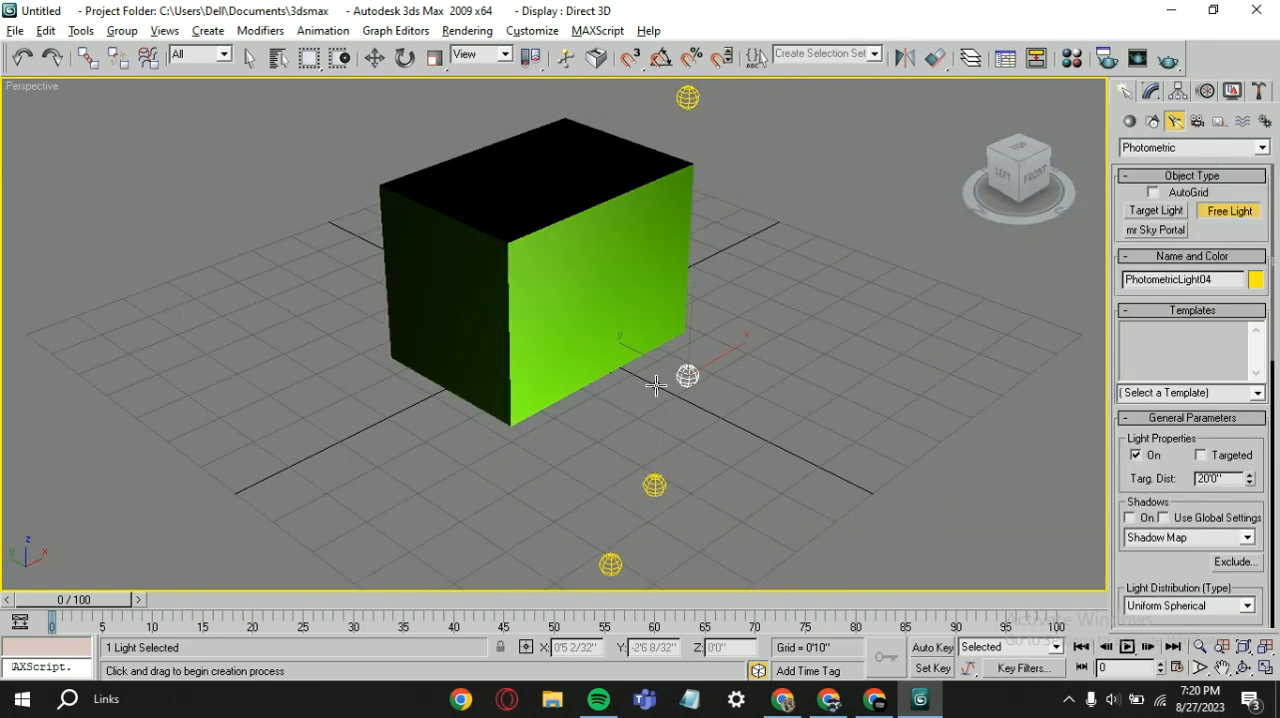
key("w")
scroll(842, 378, "down", 3)
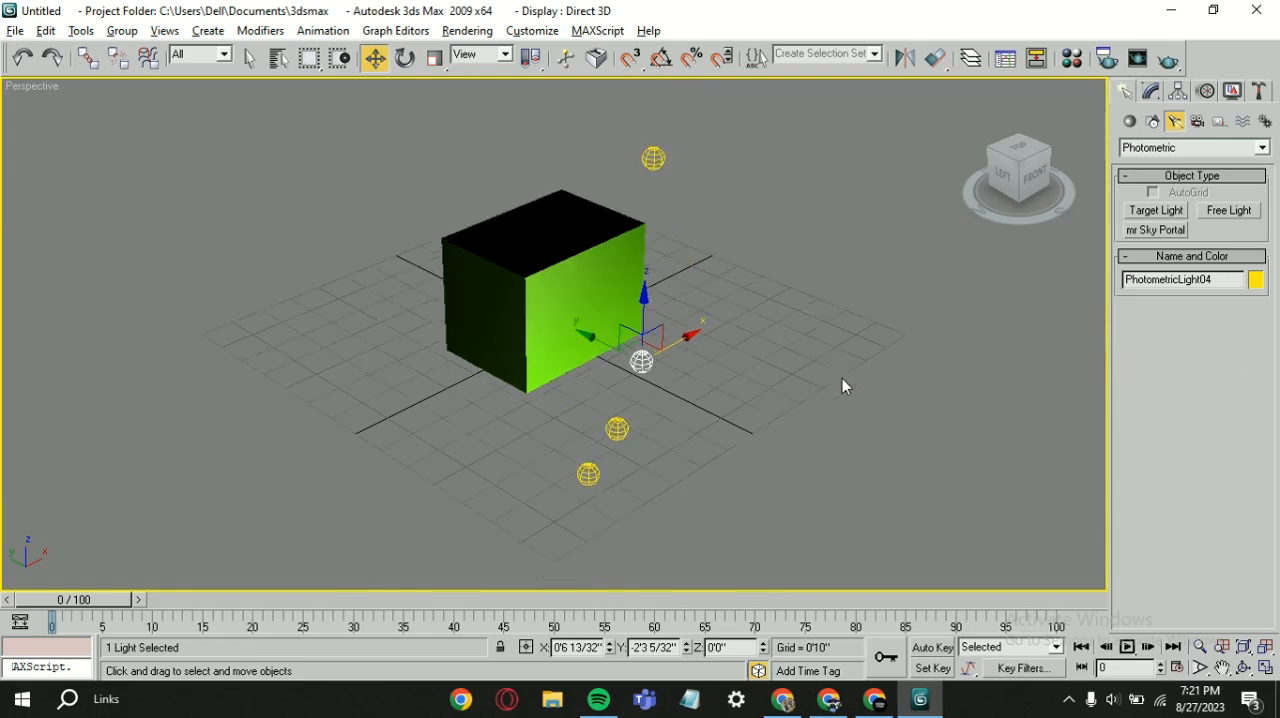
Step: Delete all four photometric Free Lights around the box
left_click_drag(808, 372, 579, 479)
key("Delete")
key("Delete")
mouse_move(702, 410)
left_mouse_down()
mouse_move(688, 356)
mouse_move(636, 355)
left_mouse_up()
key("Delete")
left_click(655, 160)
key("Delete")
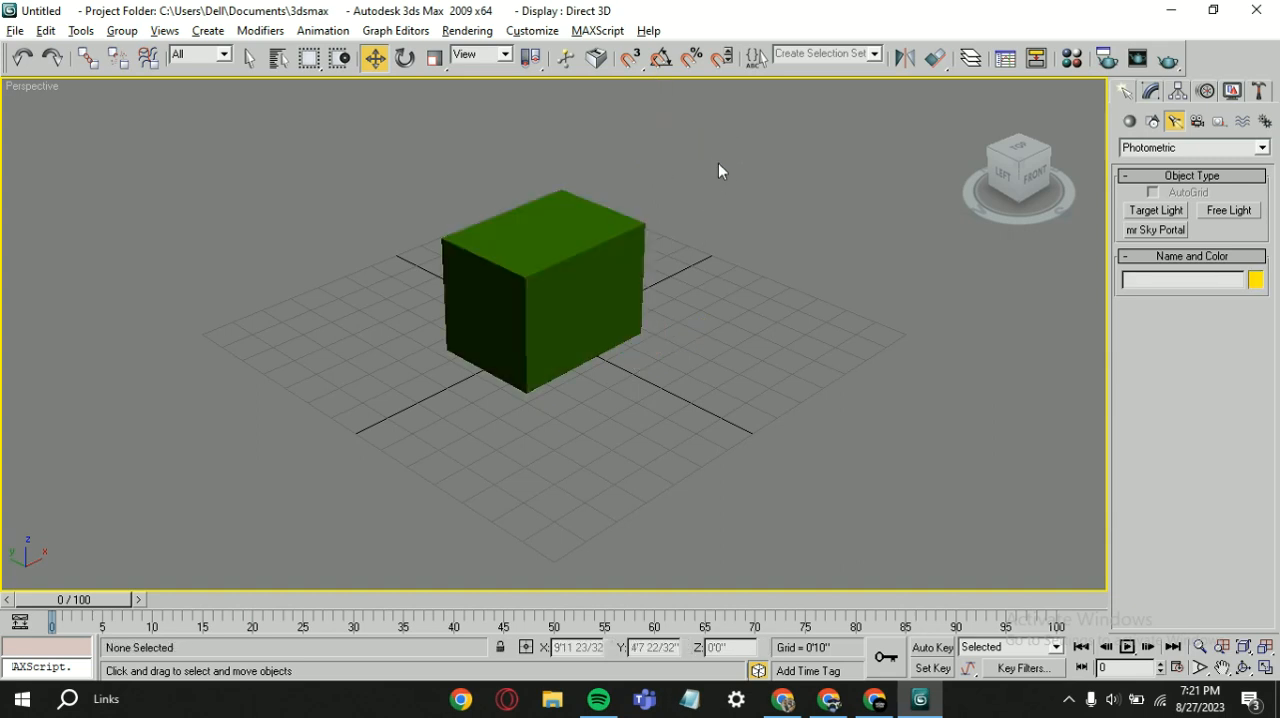
Step: Try out an mr Sky Portal about 3'6" by 1'1" in front of the box, raised about 4'3", and delete it
left_click(1157, 230)
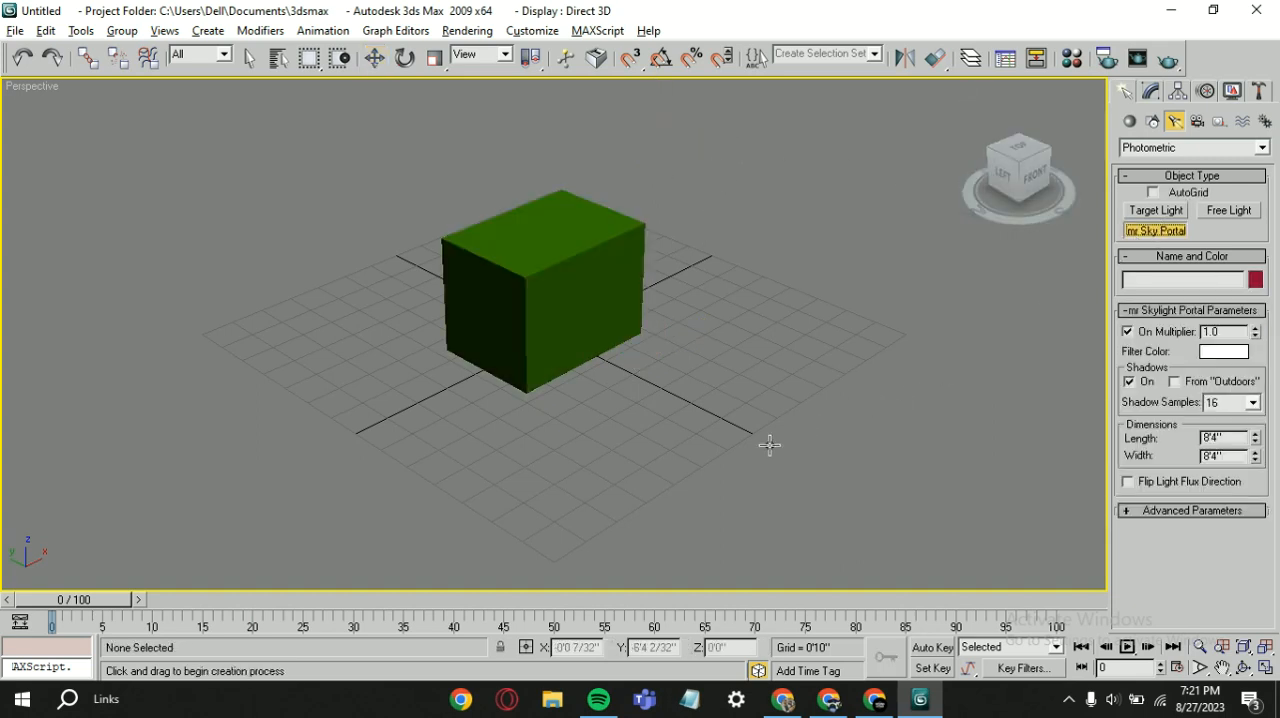
left_click_drag(766, 443, 607, 401)
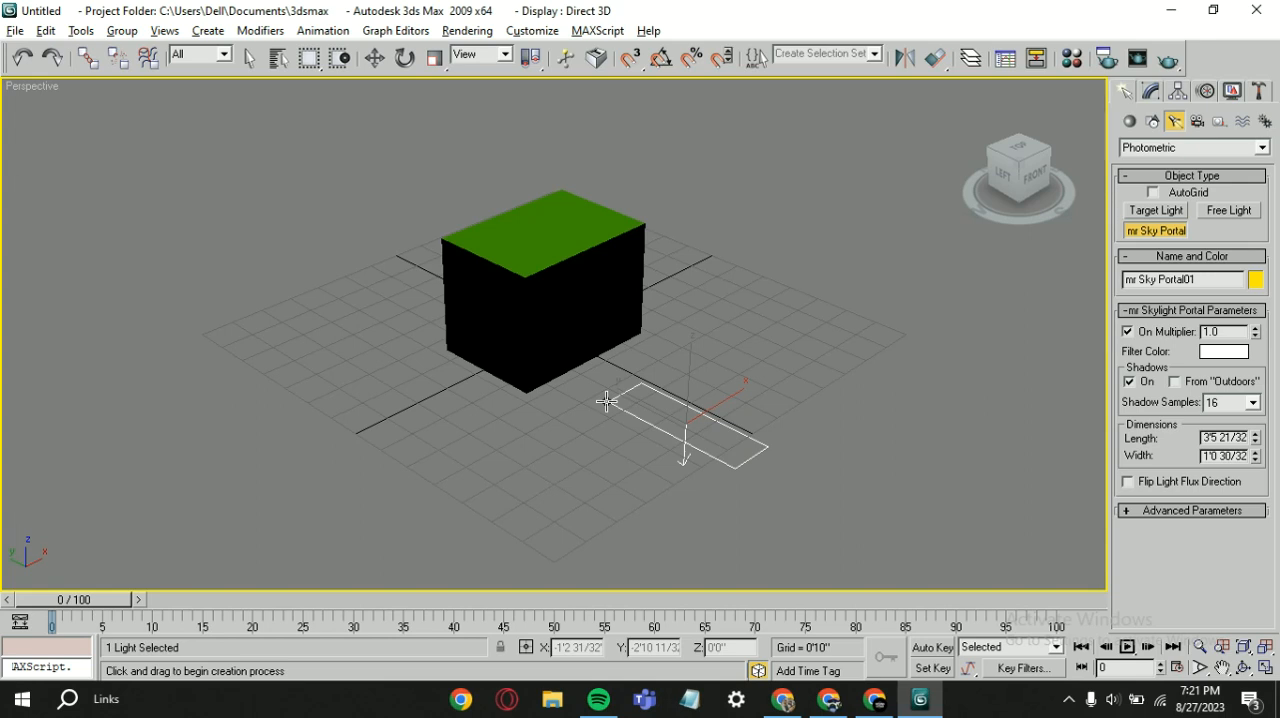
key("w")
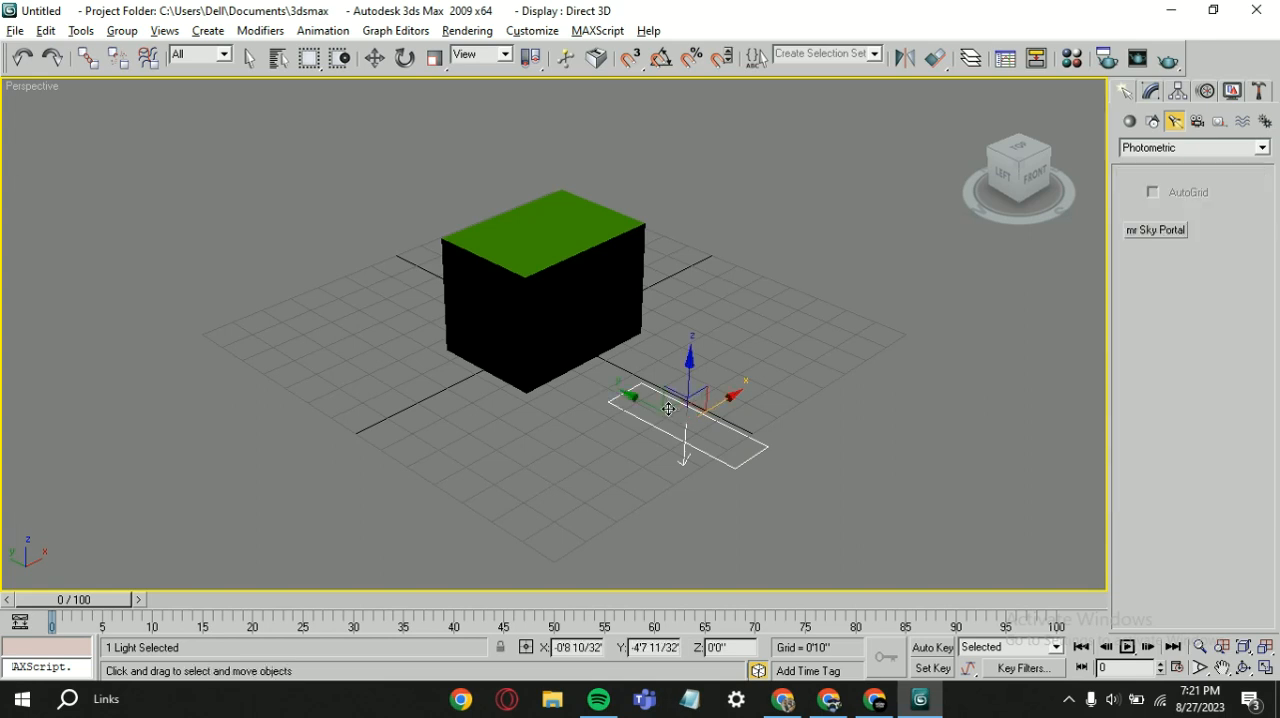
left_click_drag(690, 362, 645, 195)
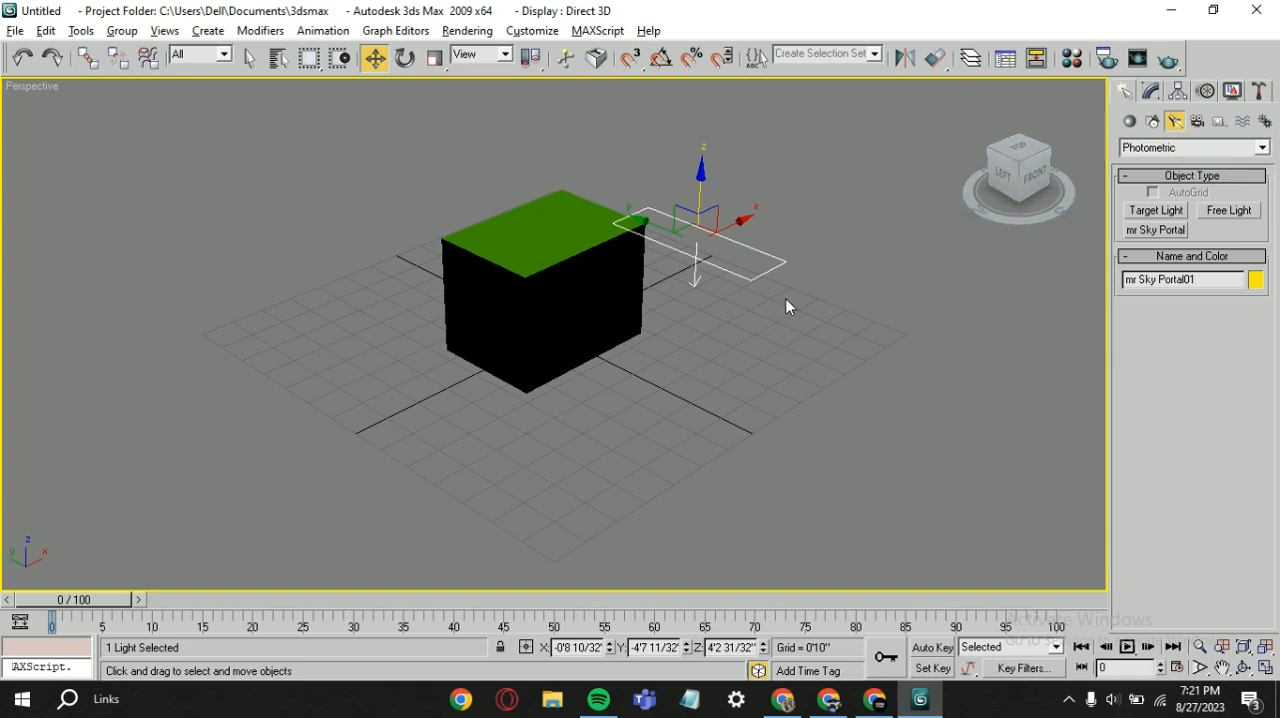
key("Delete")
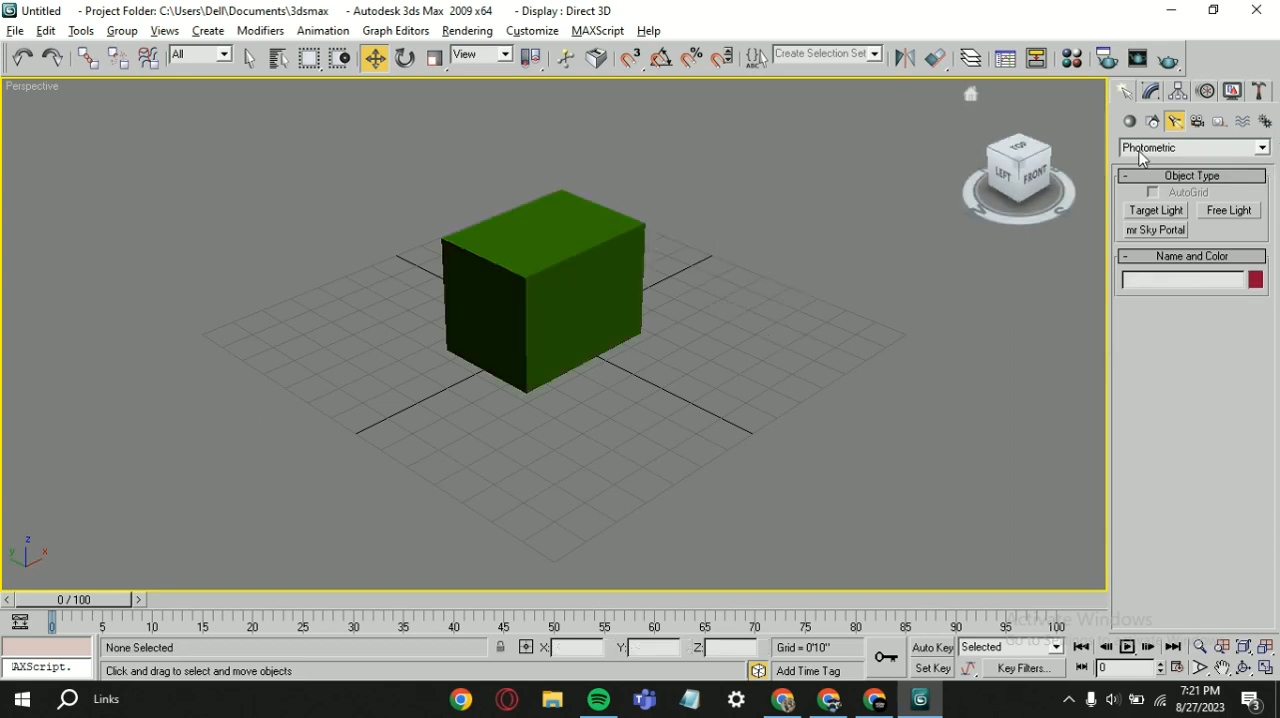
Step: Place a standard Target Spot light in front of the box, aimed at its front face
left_click(1195, 147)
left_click(1166, 178)
left_click(1157, 211)
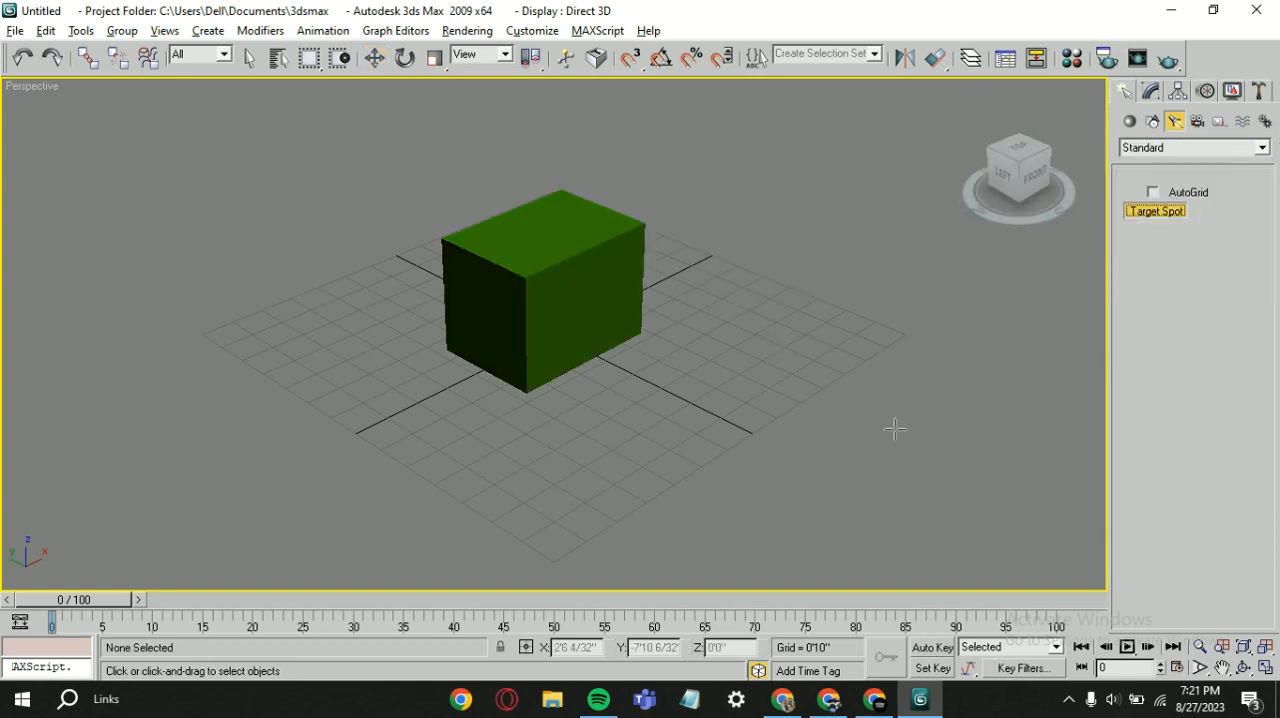
left_click_drag(872, 465, 640, 373)
key("w")
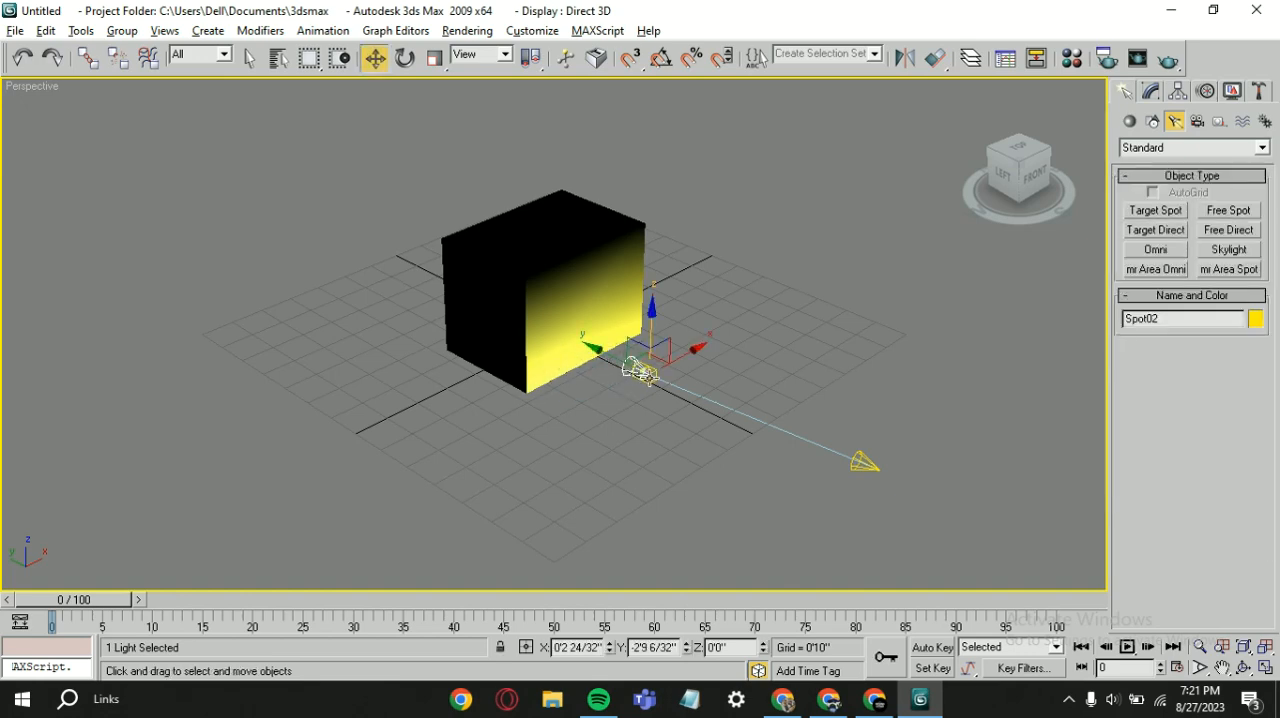
Step: Remove both spotlights in front of the box
scroll(640, 372, "up", 8)
middle_click_drag(880, 440, 730, 380)
scroll(858, 416, "up", 2)
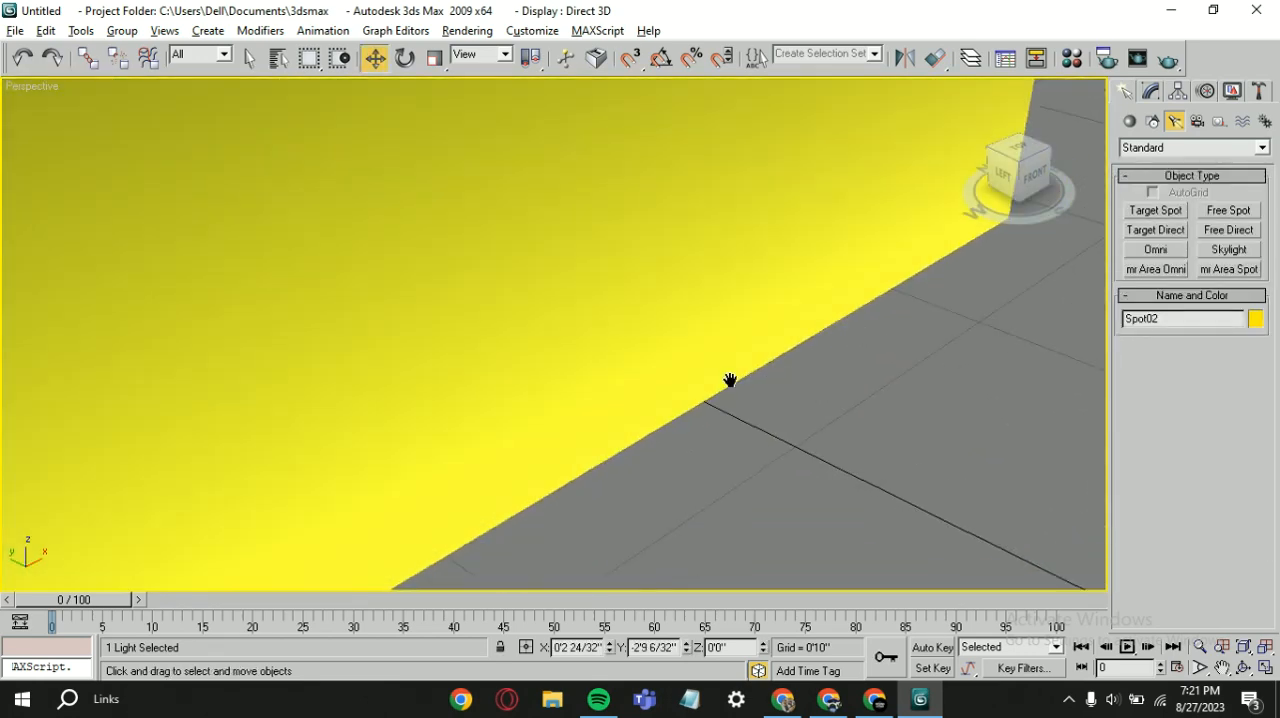
scroll(820, 421, "down", 6)
left_click(751, 385)
scroll(754, 389, "down", 3)
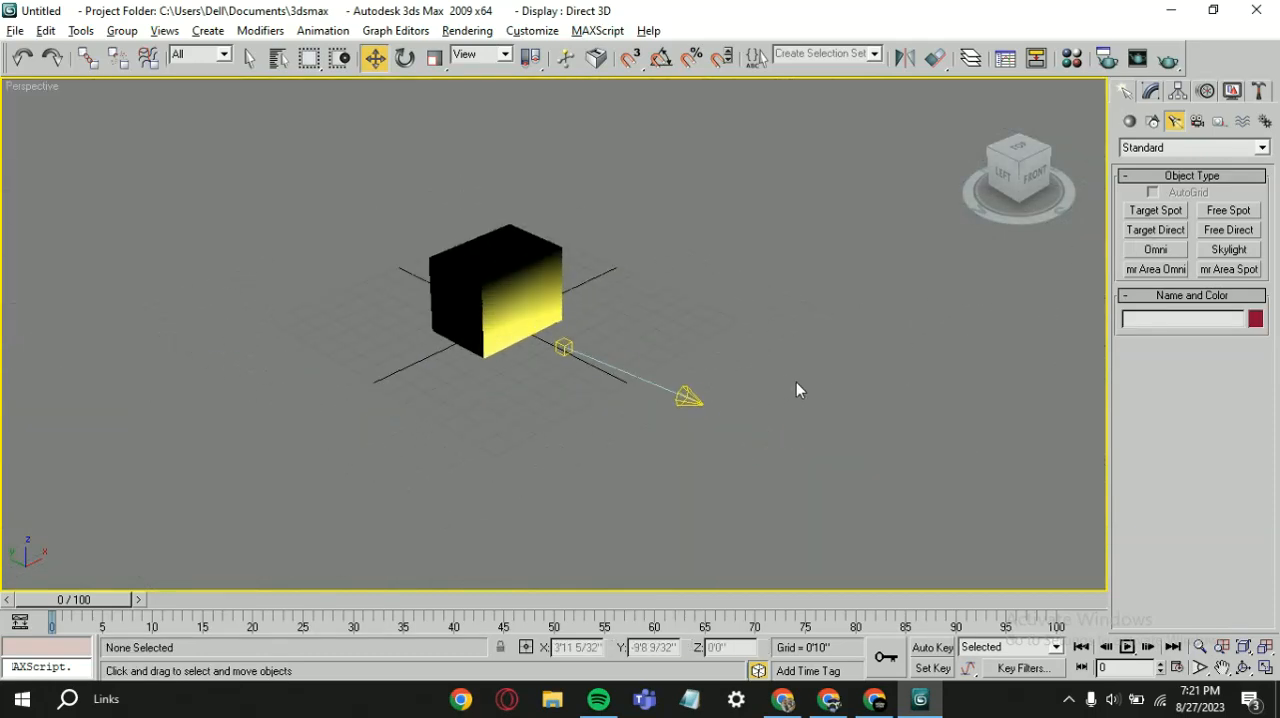
key("ctrl+z")
Step: Place five standard Free Spot lights above and around the box
left_click(1229, 212)
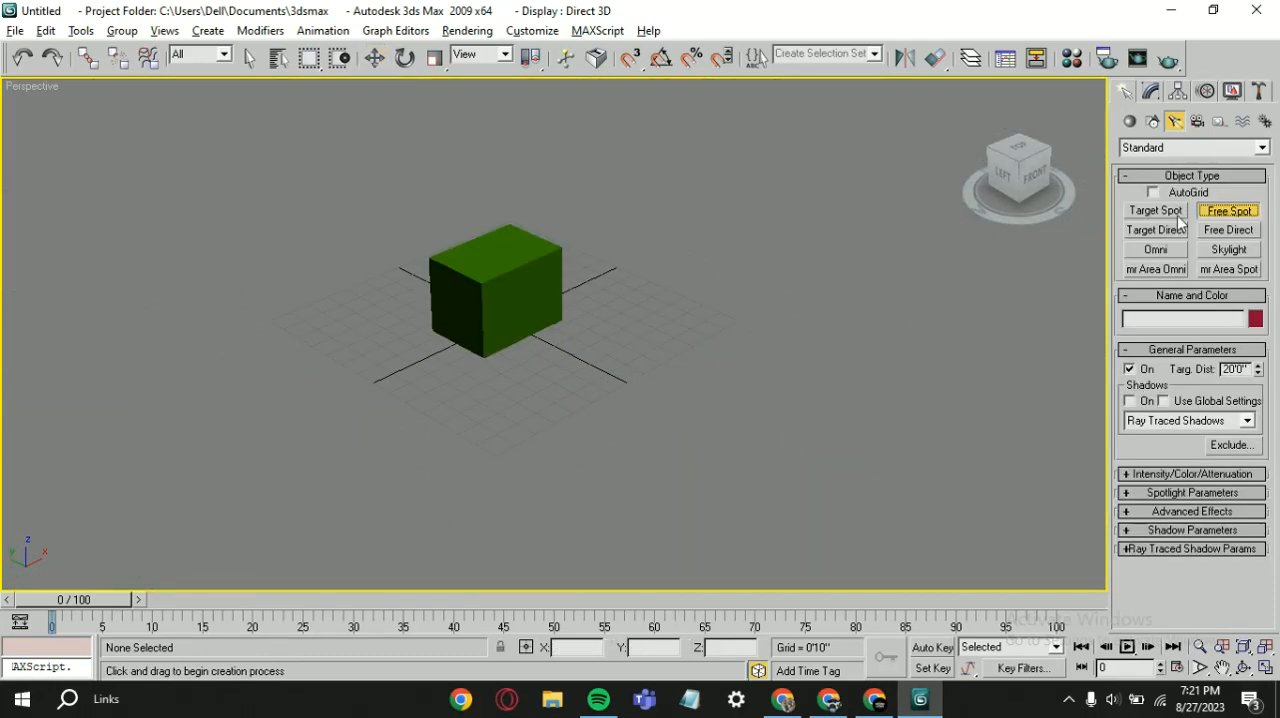
left_click_drag(576, 379, 600, 4)
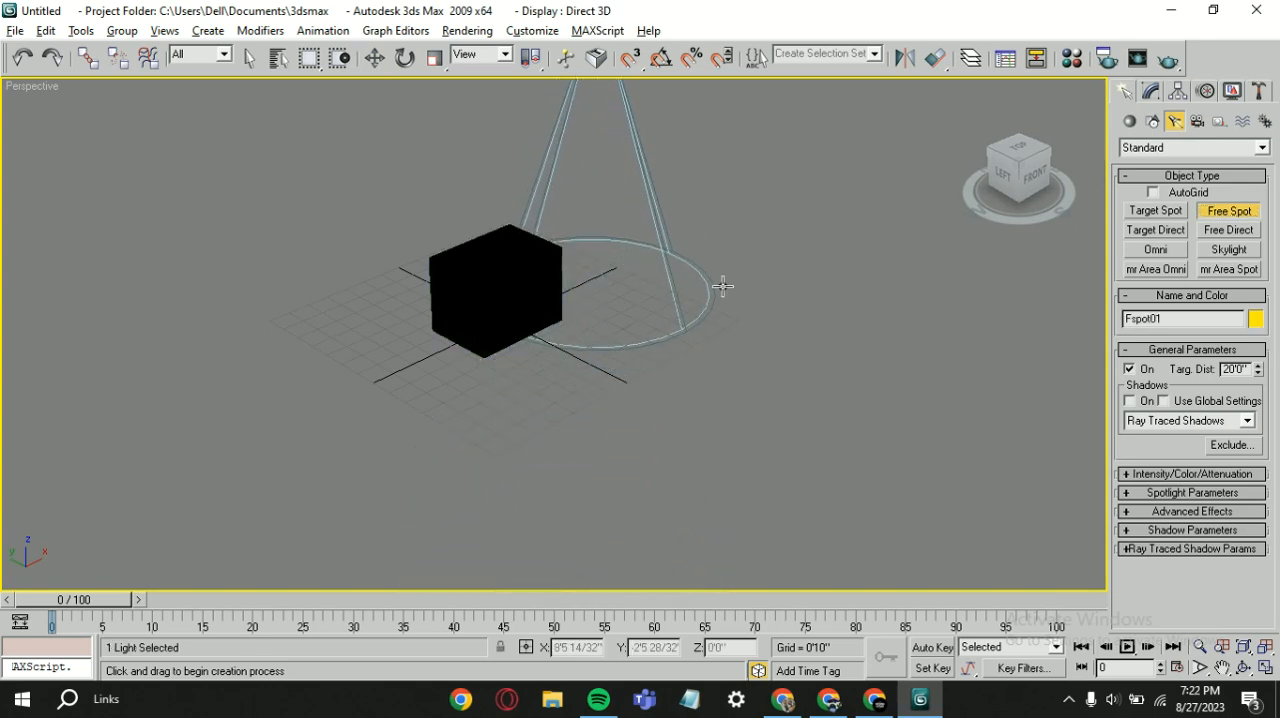
scroll(725, 290, "down", 2)
left_click_drag(590, 97, 656, 265)
middle_click_drag(754, 181, 795, 304)
mouse_move(665, 197)
left_mouse_down()
mouse_move(609, 323)
mouse_move(560, 363)
mouse_move(566, 381)
mouse_move(674, 121)
mouse_move(651, 195)
left_mouse_up()
left_click_drag(623, 474, 604, 160)
key("w")
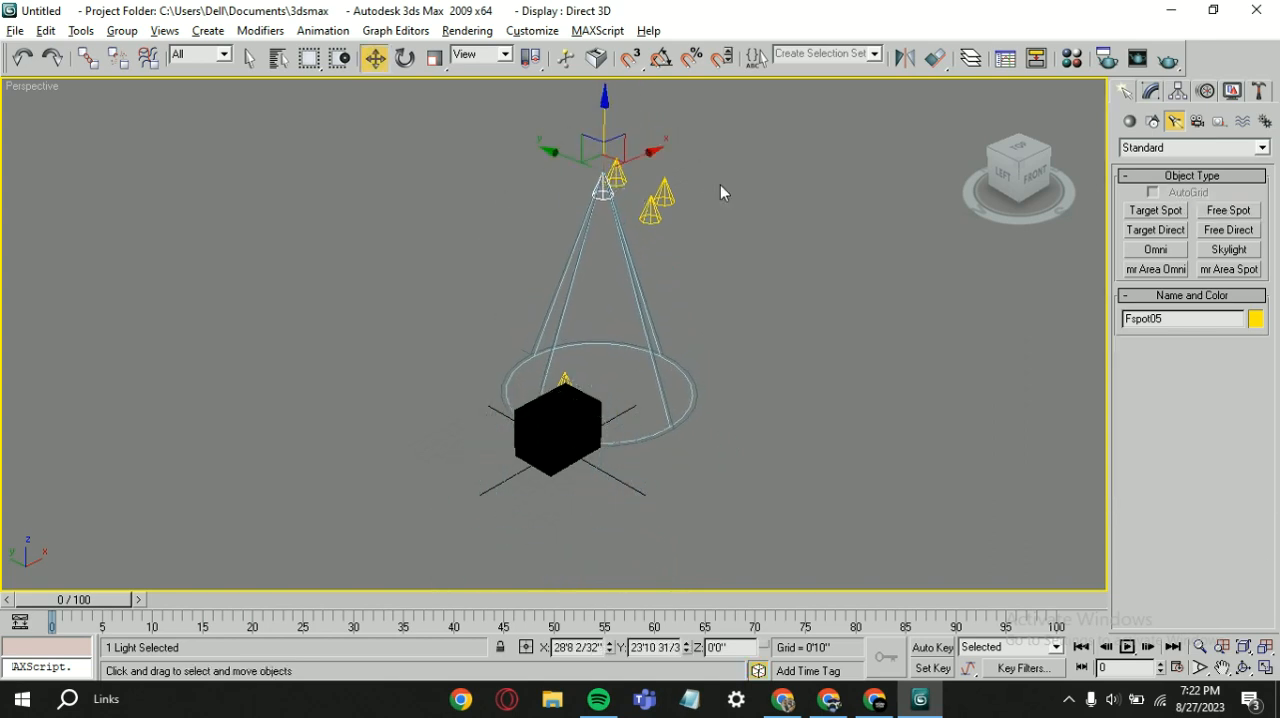
Step: Delete all the Free Spot lights, leaving only the box in the scene
left_click_drag(714, 167, 644, 186)
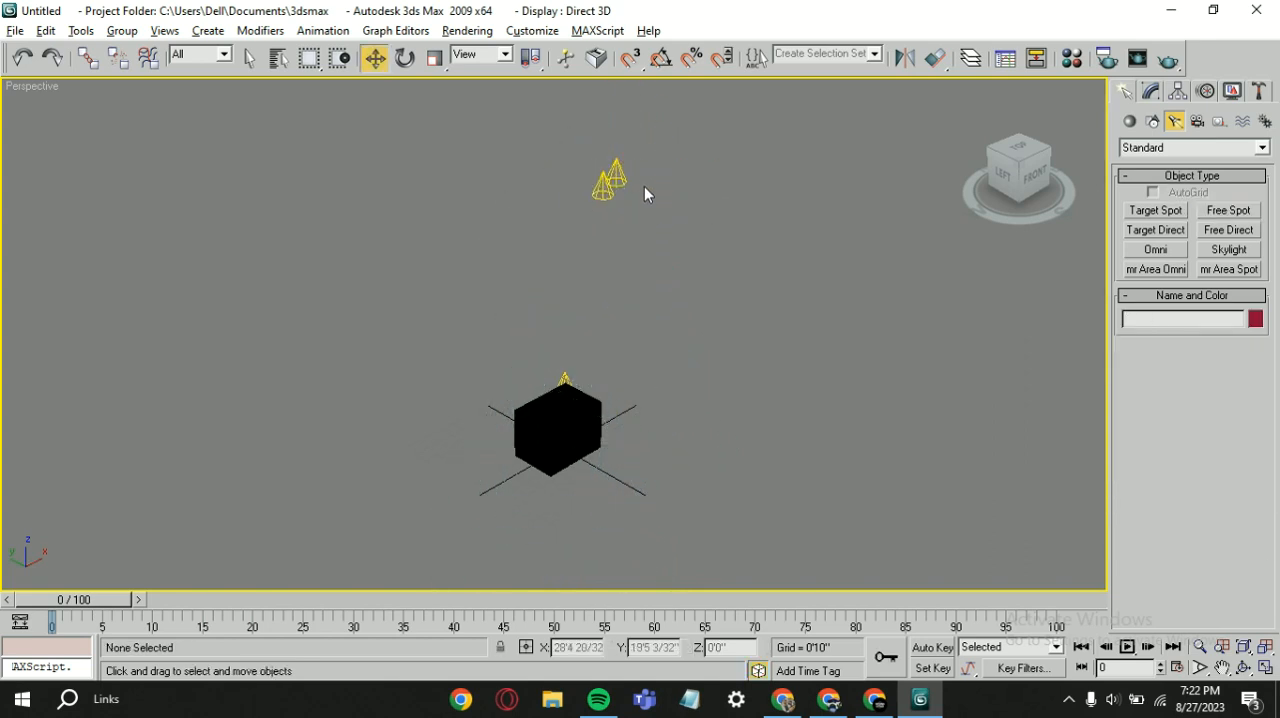
scroll(557, 397, "up", 3)
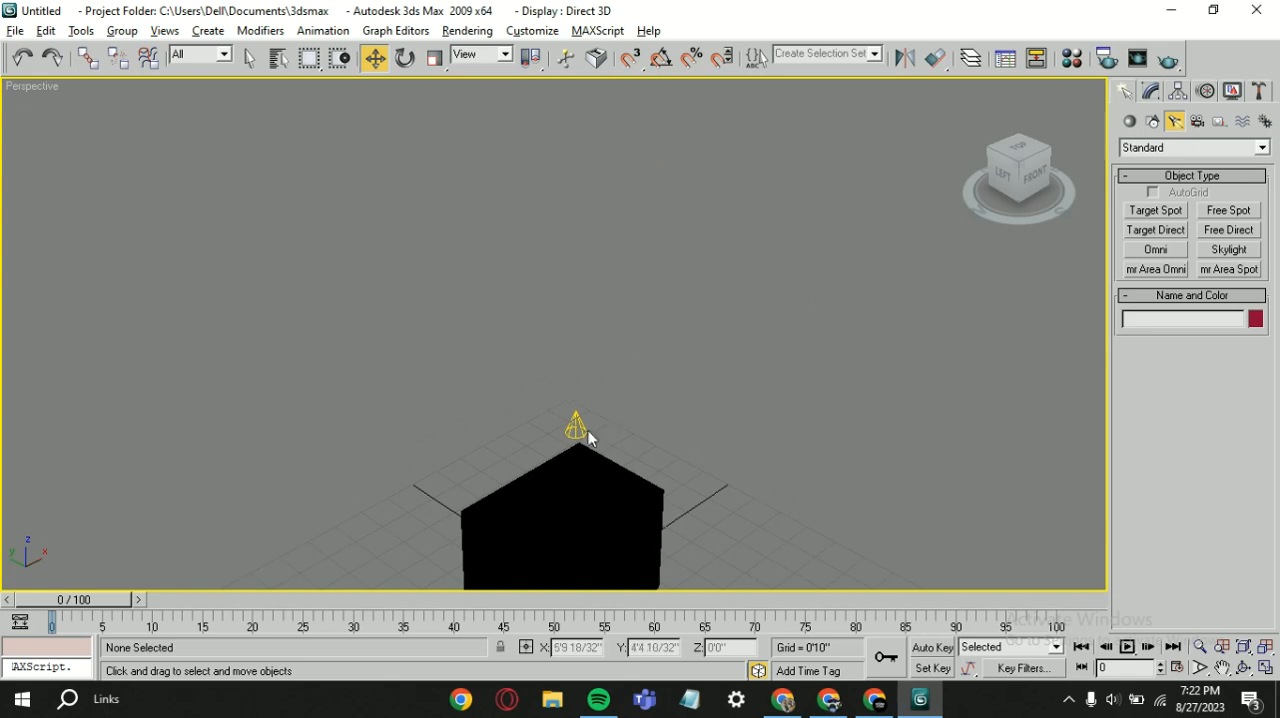
scroll(549, 443, "down", 4)
middle_click_drag(966, 329, 870, 138)
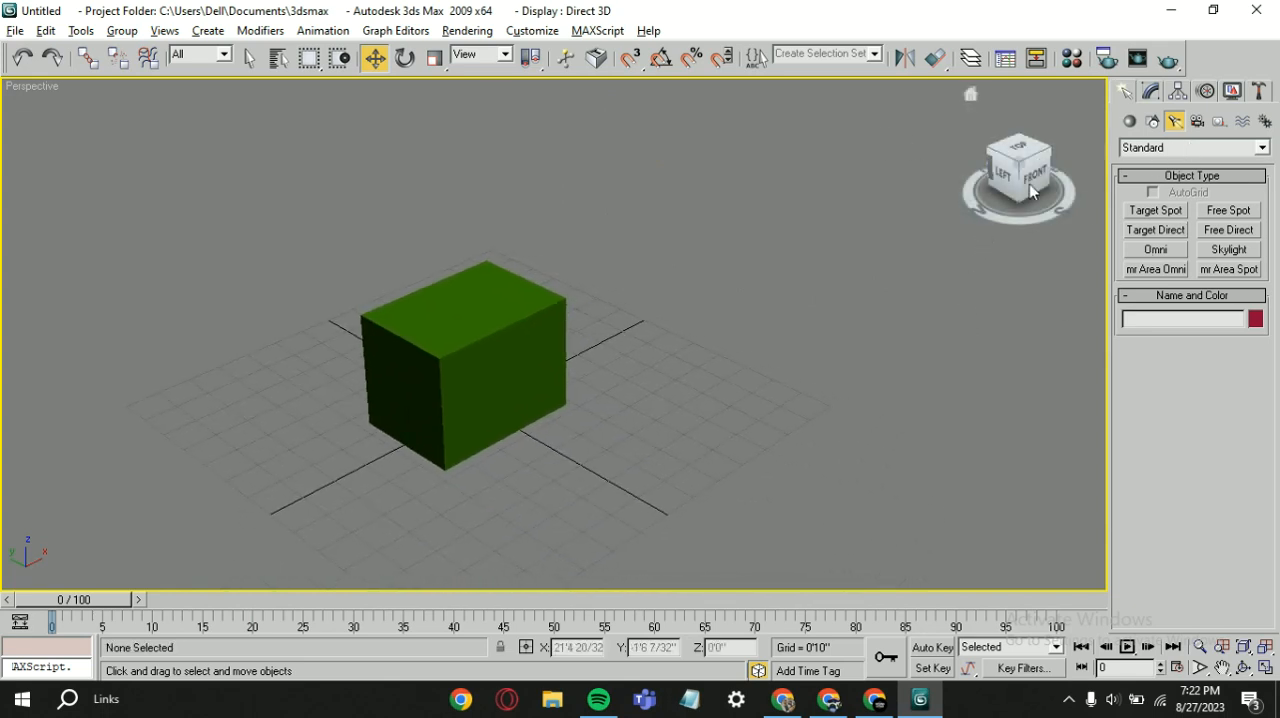
Step: Place a standard Free Direct light above and beside the box with a target distance of 20'0"
left_click(1228, 231)
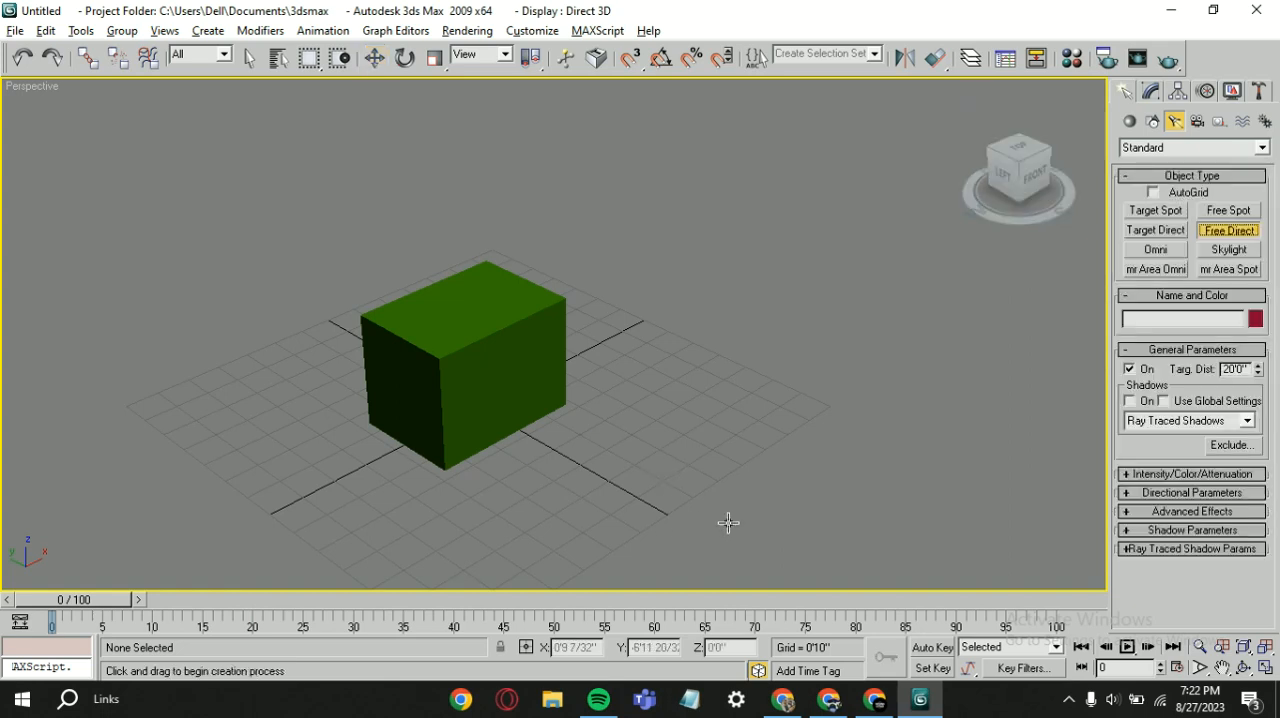
left_click_drag(625, 478, 565, 90)
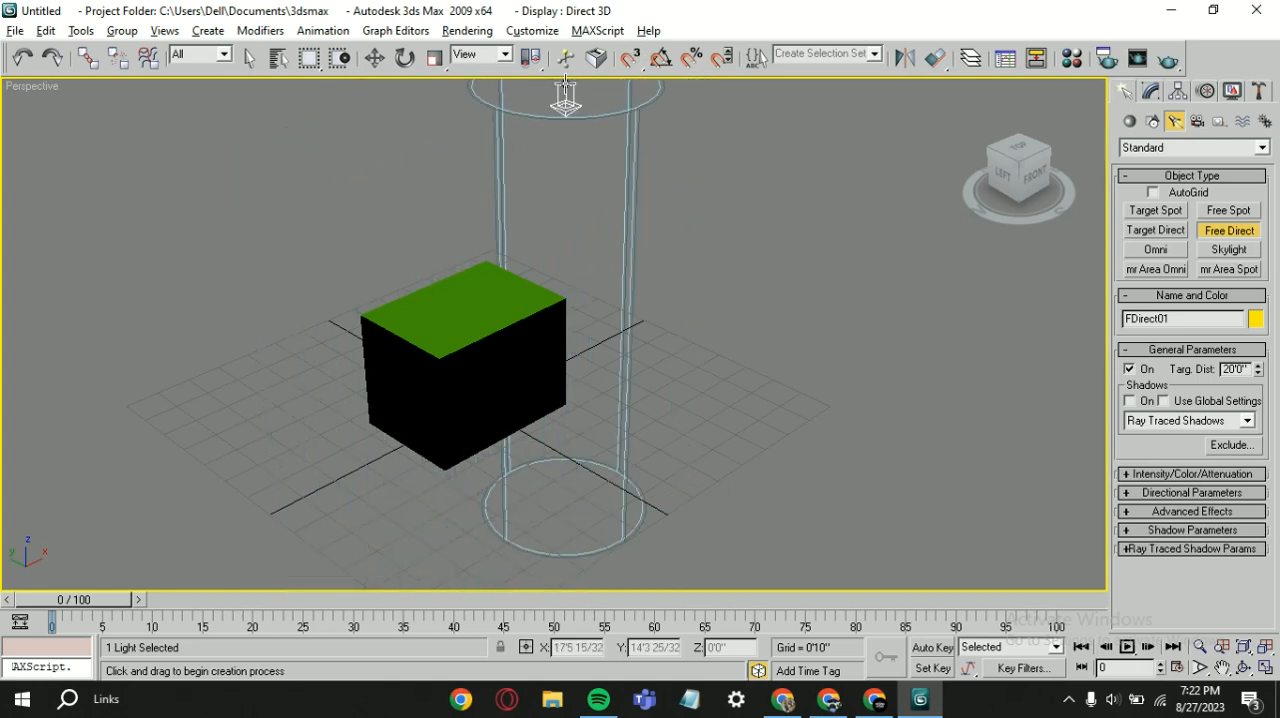
Step: Place a second Free Direct light directly above the box and a Skylight beside the box
left_click_drag(452, 130, 400, 110)
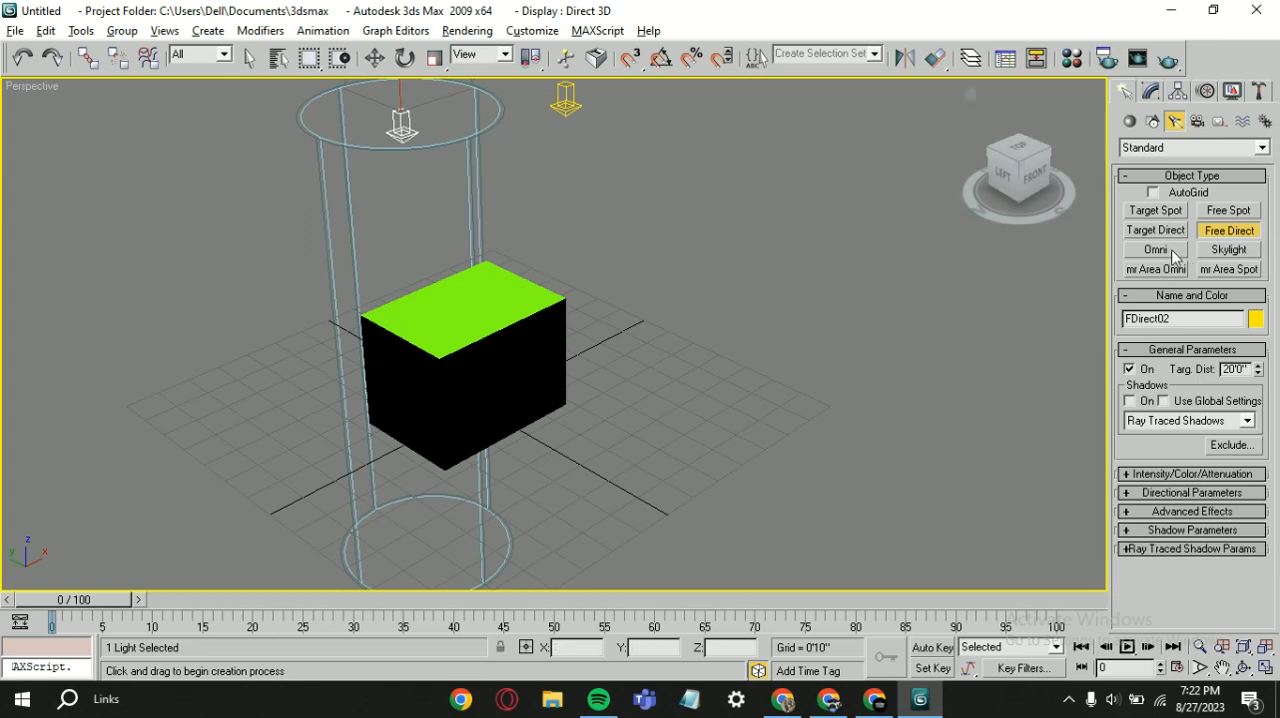
left_click(1221, 251)
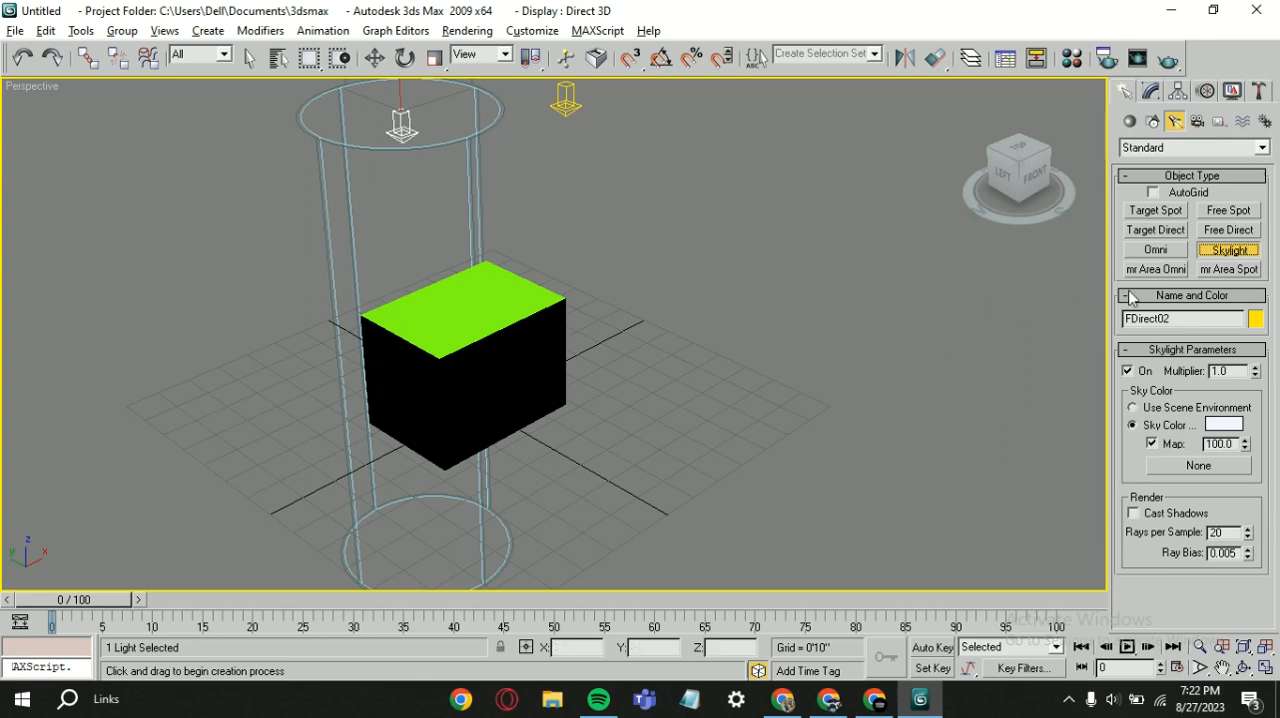
left_click_drag(739, 388, 704, 326)
key("w")
scroll(528, 303, "down", 2)
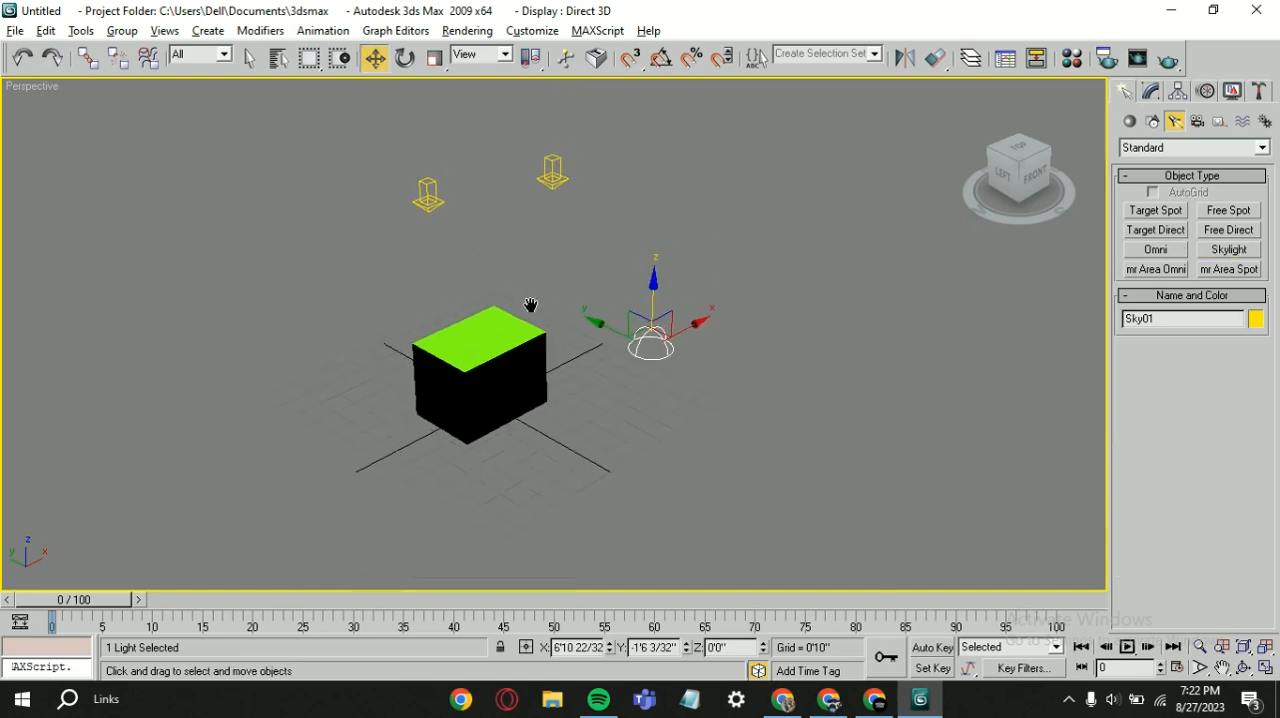
scroll(343, 400, "up", 3)
scroll(406, 363, "up", 5)
middle_click_drag(406, 363, 811, 364)
scroll(811, 364, "down", 7)
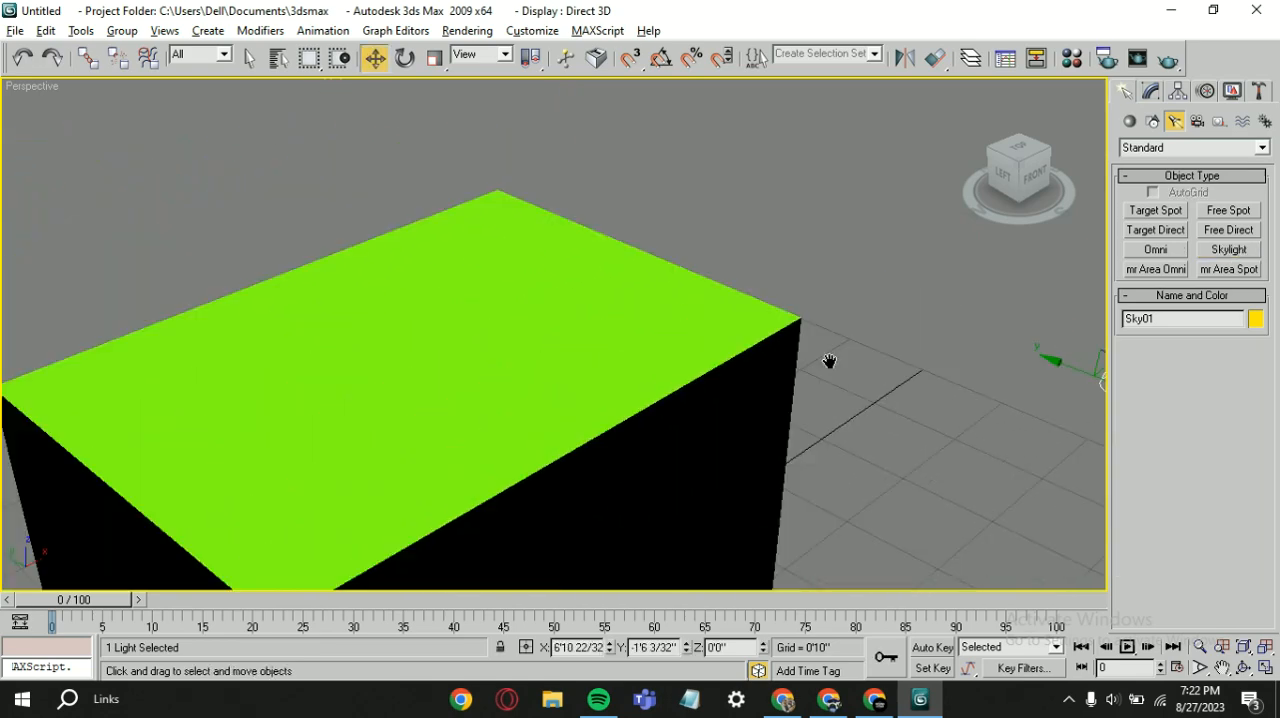
scroll(833, 286, "up", 3)
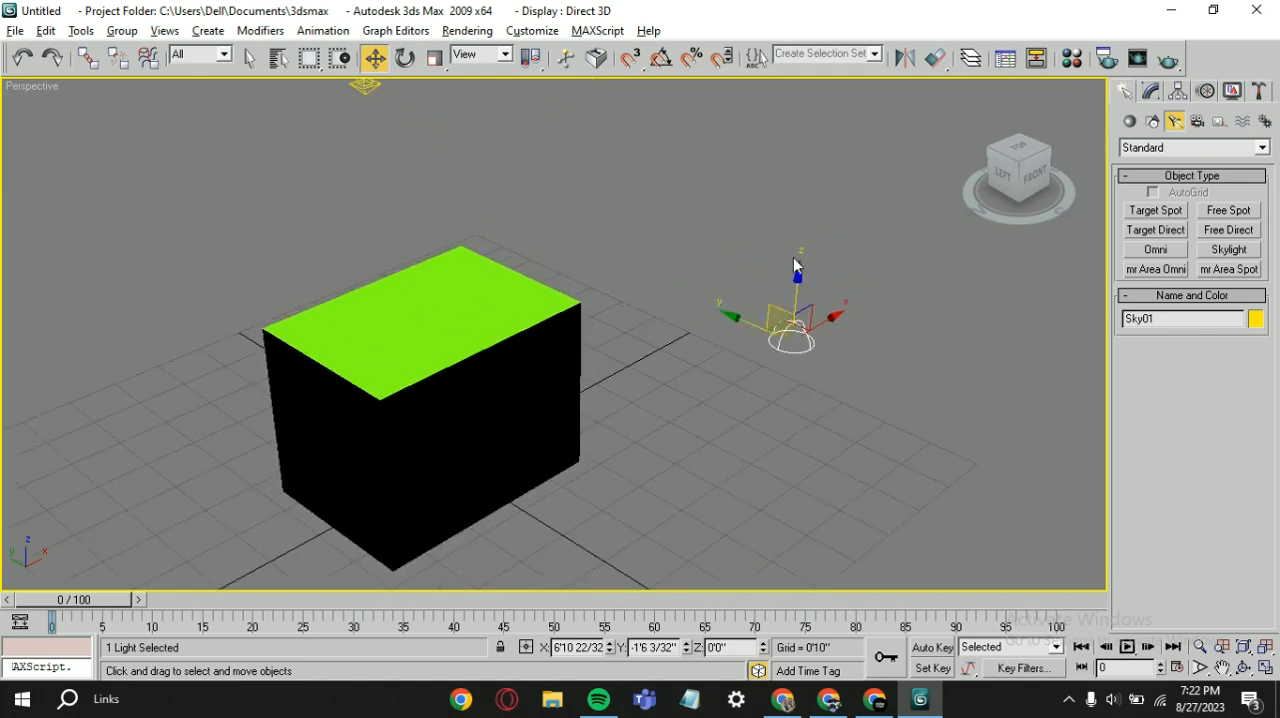
Step: Delete the Skylight and both Free Direct lights, leaving only the box in the scene
left_click(870, 224)
scroll(737, 379, "down", 4)
middle_click_drag(737, 380, 751, 443)
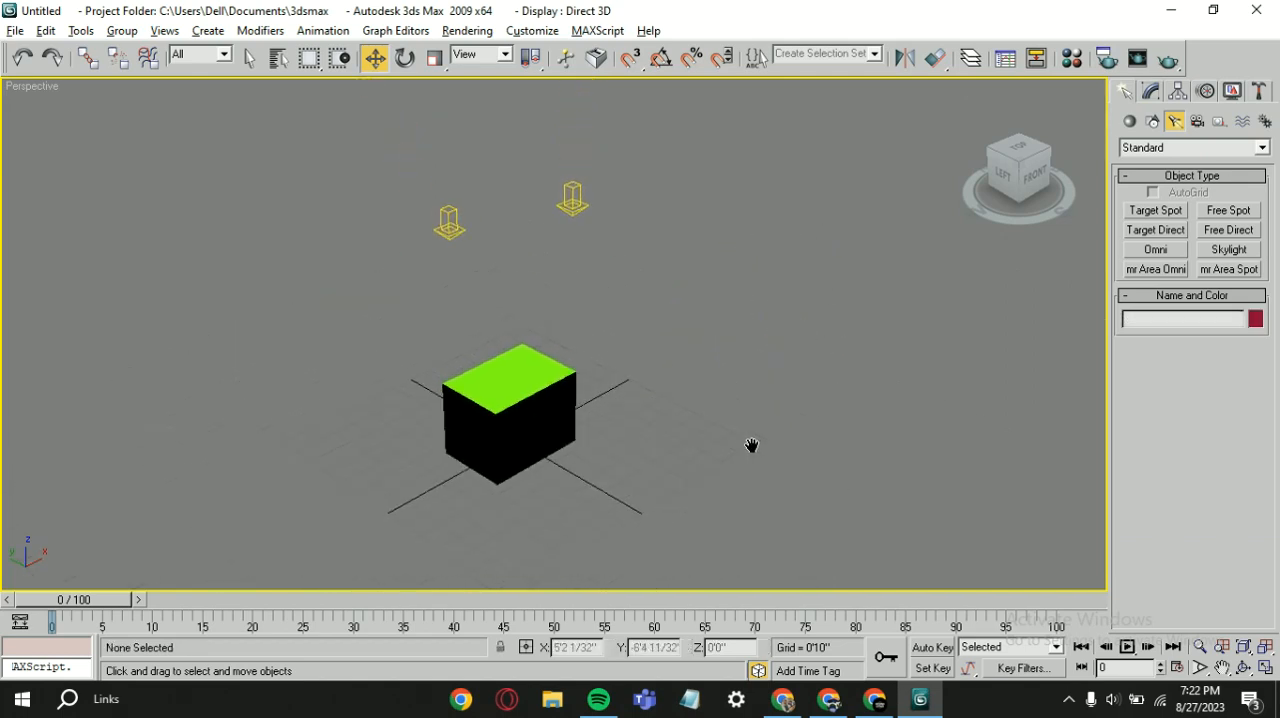
left_click_drag(418, 178, 566, 244)
key("Delete")
Step: Place a standard Omni light on the grid to the right of the box
left_click(1157, 250)
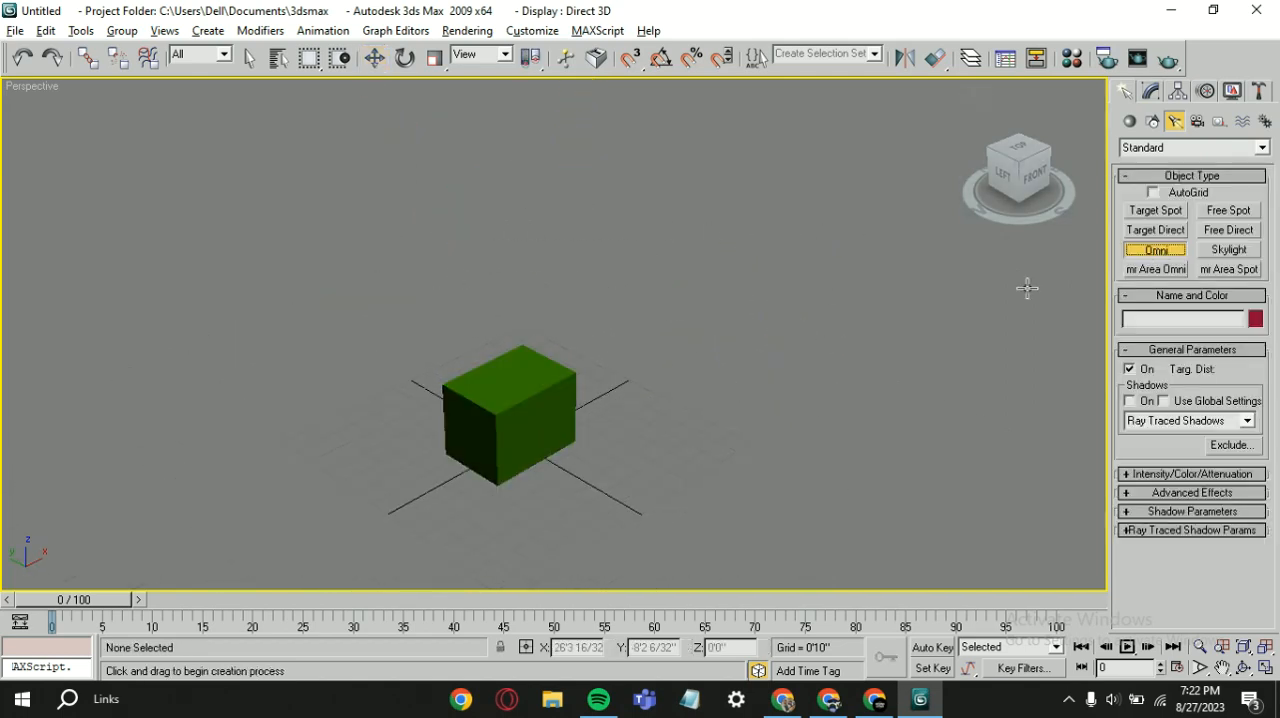
left_click_drag(736, 490, 625, 496)
left_click_drag(675, 471, 703, 499)
scroll(576, 462, "up", 2)
scroll(577, 463, "up", 2)
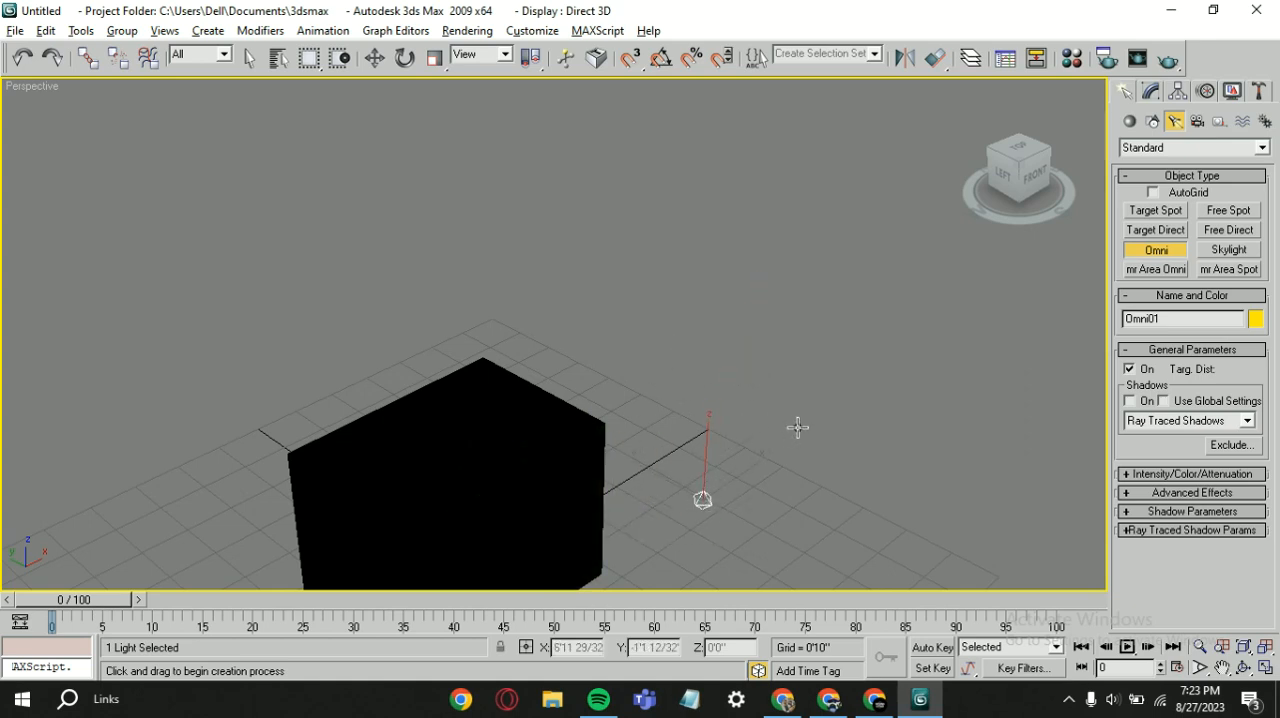
scroll(797, 427, "down", 3)
scroll(566, 459, "up", 3)
middle_click_drag(606, 457, 654, 303)
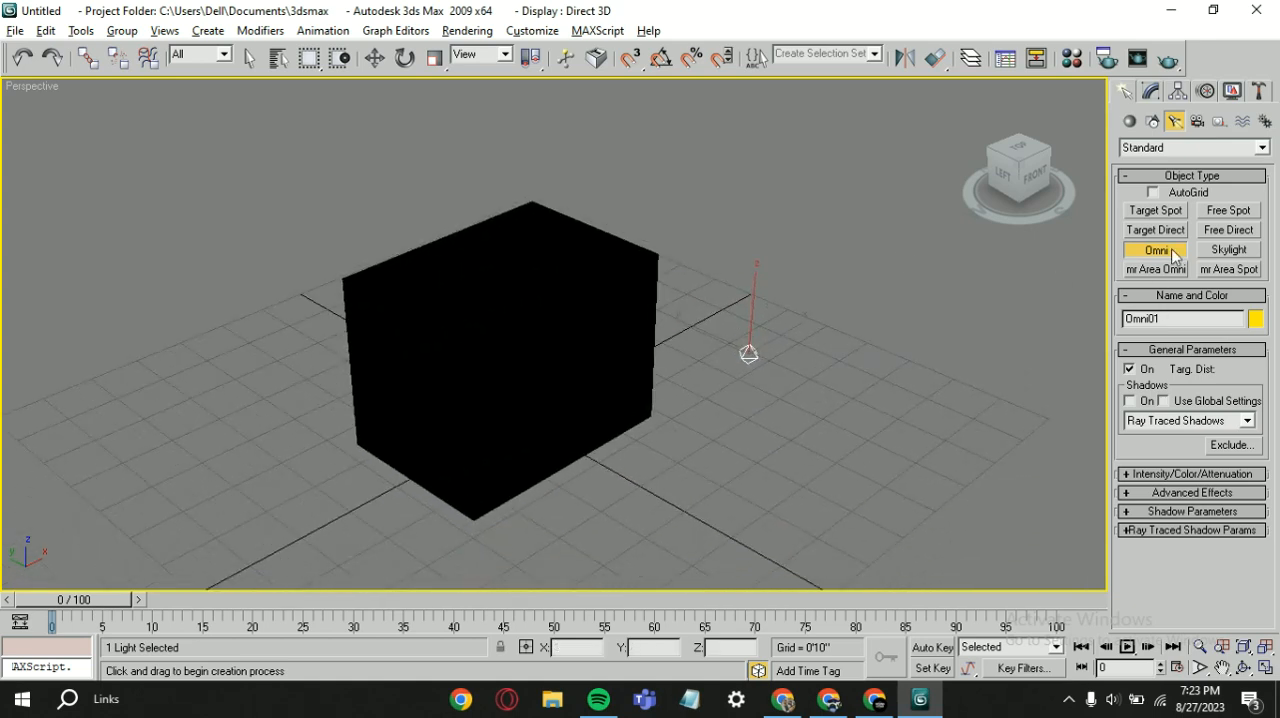
Step: Place a second Omni light on the grid close to the box's lower front-right corner
left_click_drag(785, 432, 669, 435)
scroll(631, 400, "up", 4)
scroll(711, 497, "down", 1)
middle_click_drag(711, 497, 506, 238)
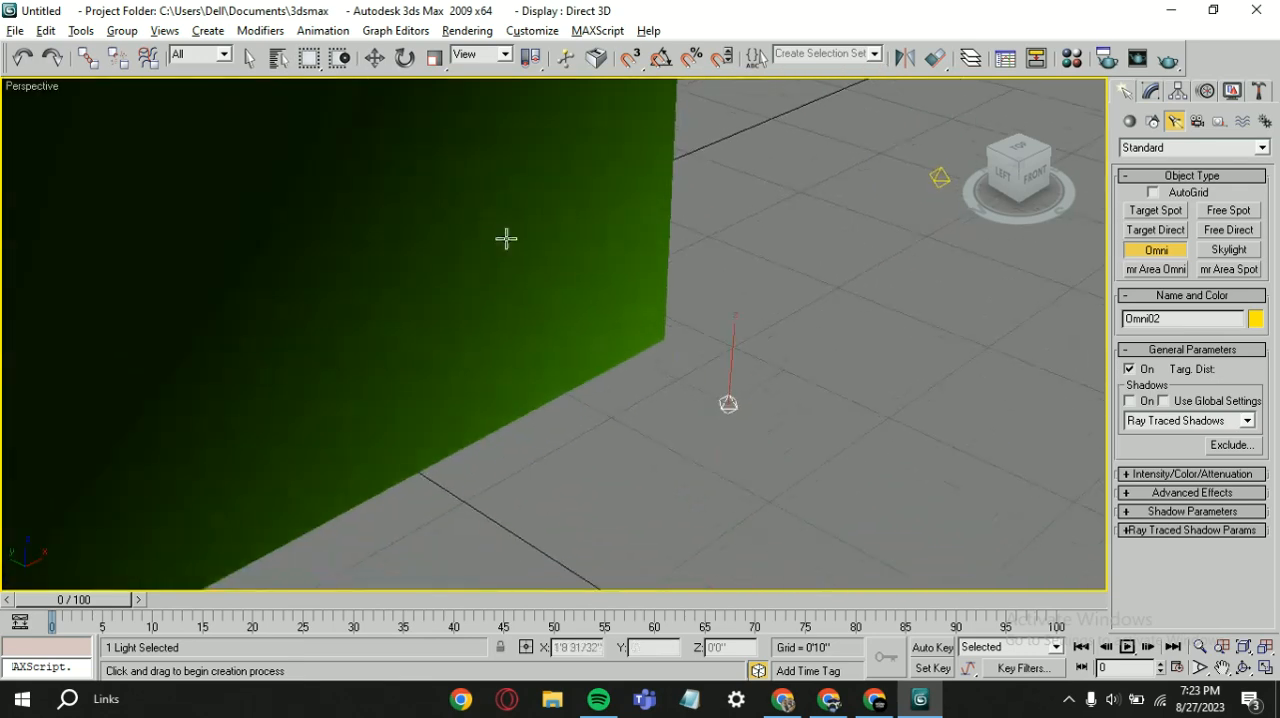
Step: Delete the Omni light farther from the box, keeping the one near its lower corner
key("w")
scroll(650, 390, "down", 3)
middle_click_drag(654, 448, 590, 482)
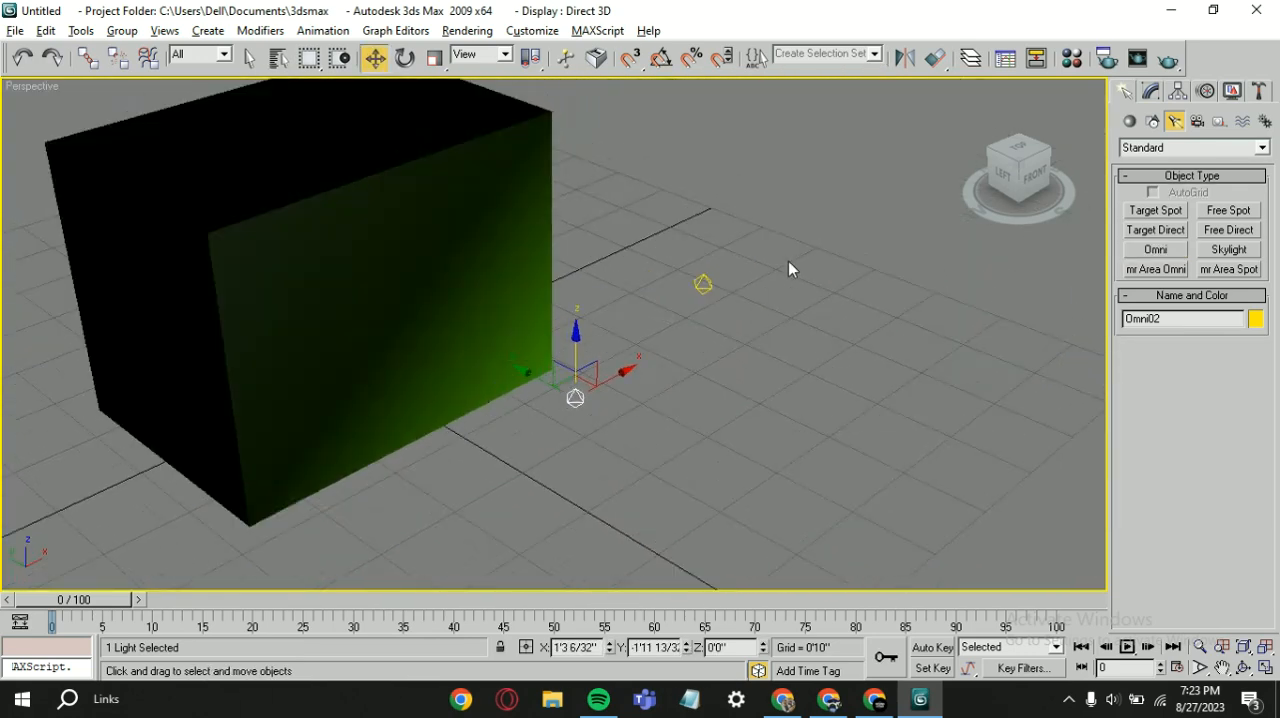
left_click(637, 413)
Step: Place two mr Area Omni lights with ray traced shadows on the grid in front of the box
left_click(1154, 275)
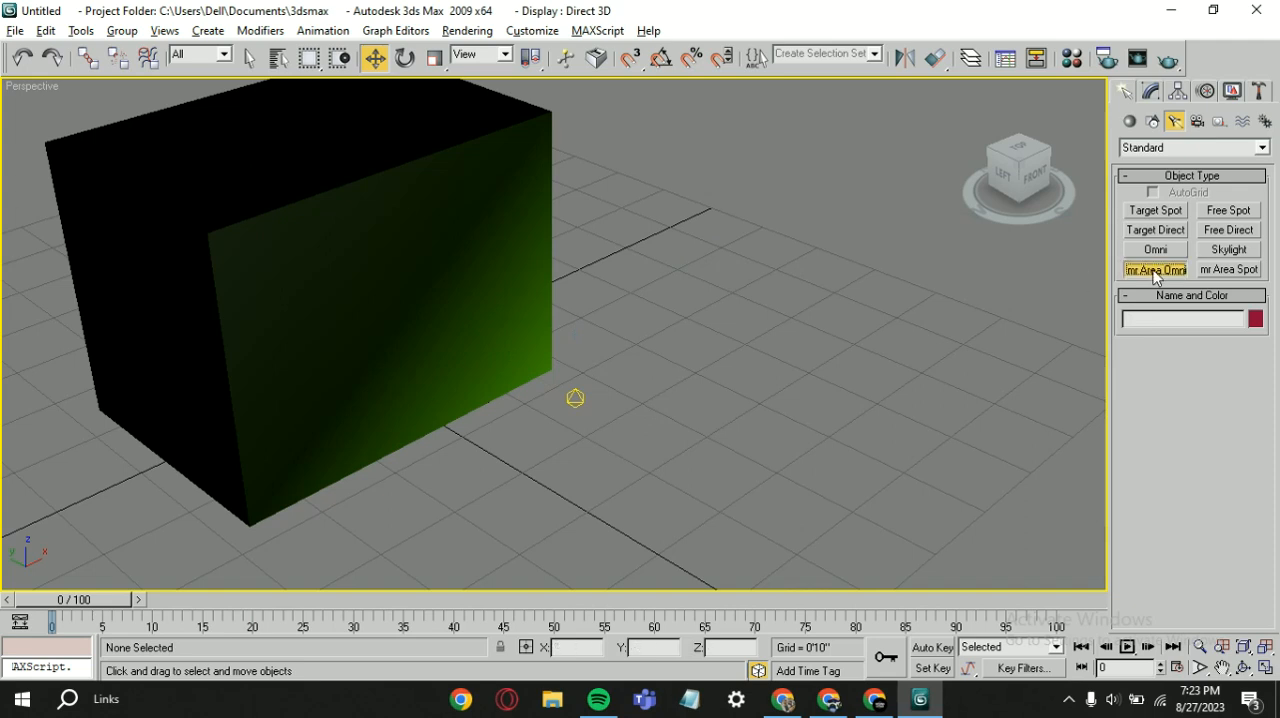
scroll(691, 409, "down", 3)
left_click_drag(691, 411, 746, 522)
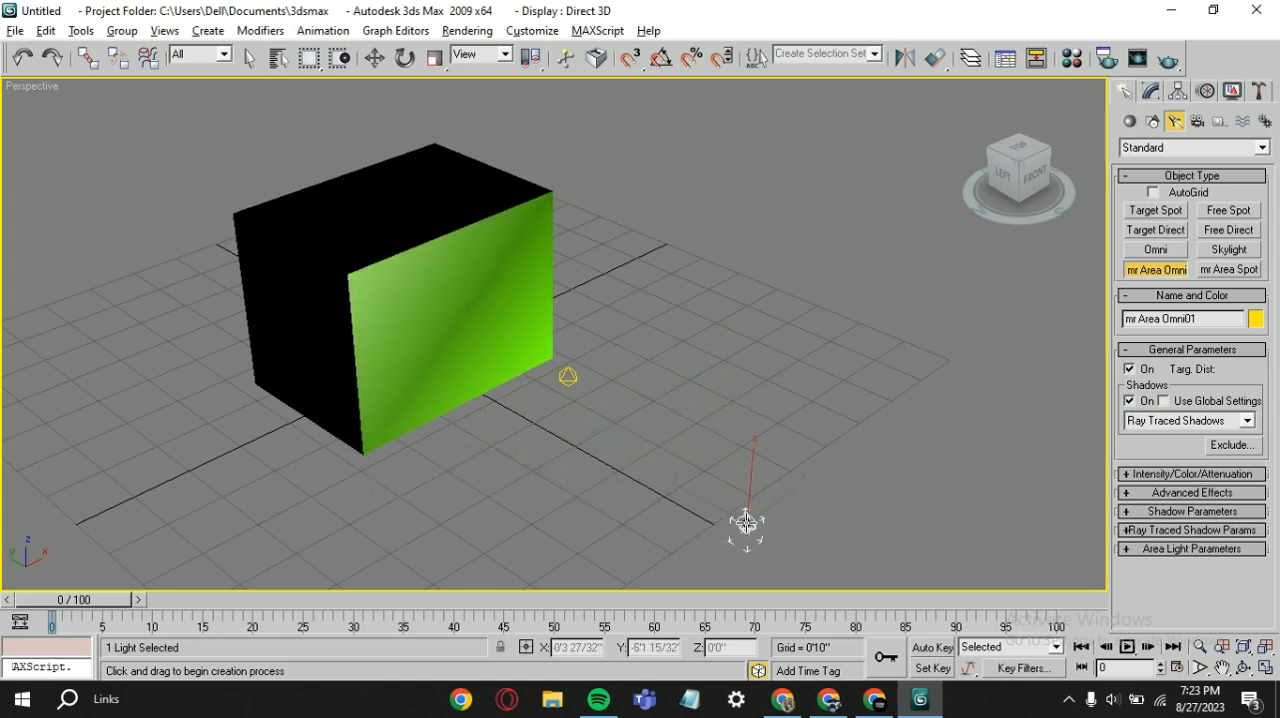
scroll(548, 355, "up", 3)
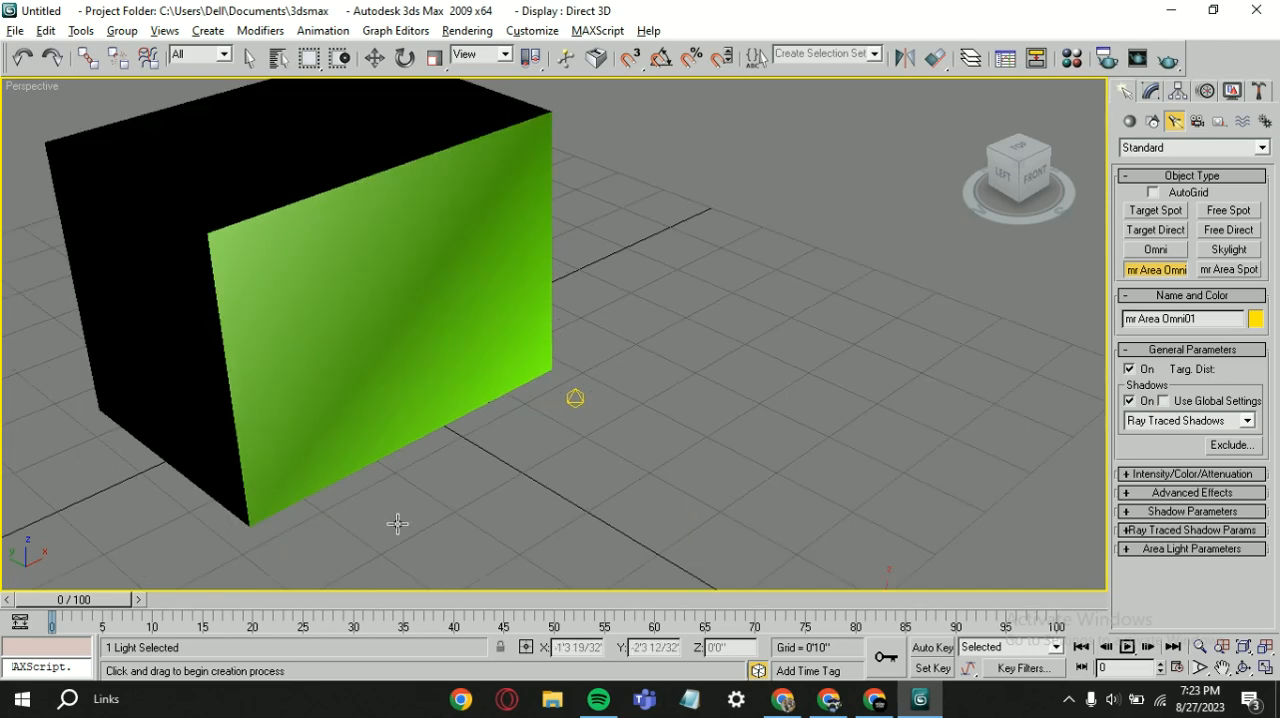
scroll(557, 393, "down", 3)
left_click_drag(745, 522, 645, 480)
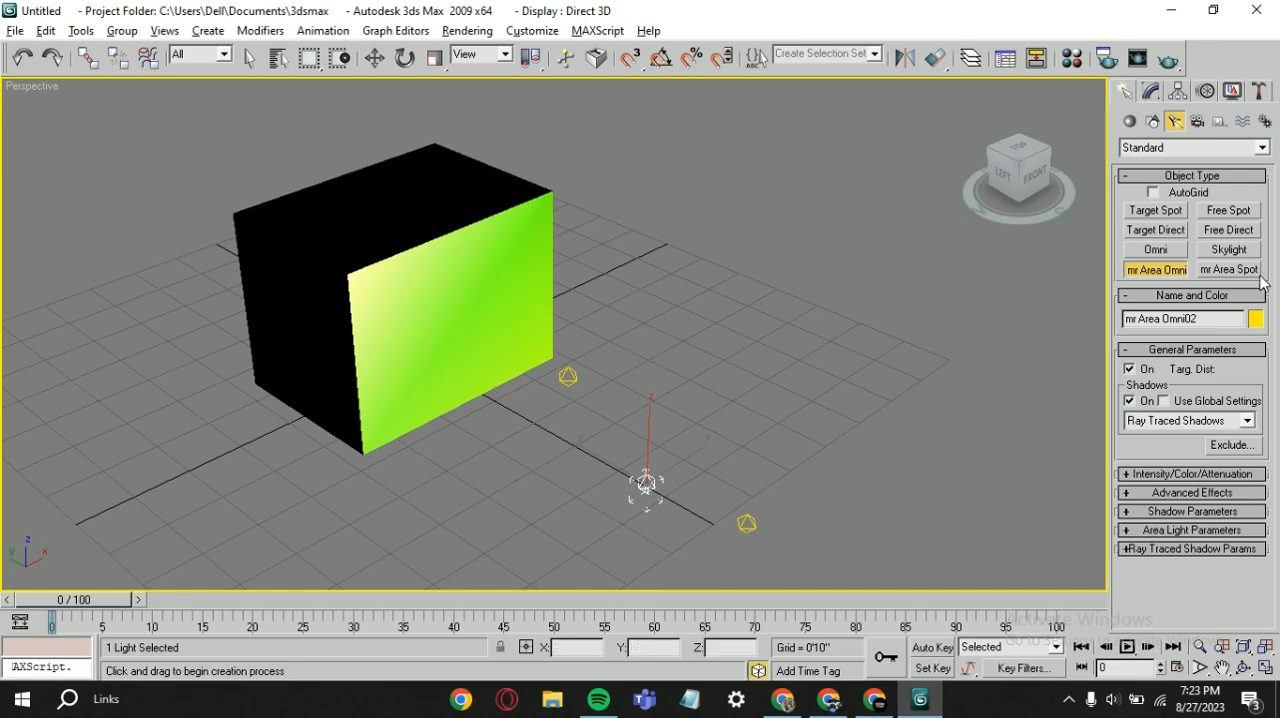
Step: Delete both mr Area Omni lights and the remaining Omni light, leaving only the box
key("w")
scroll(800, 320, "down", 2)
left_click_drag(832, 339, 572, 518)
key("Delete")
left_click(563, 362)
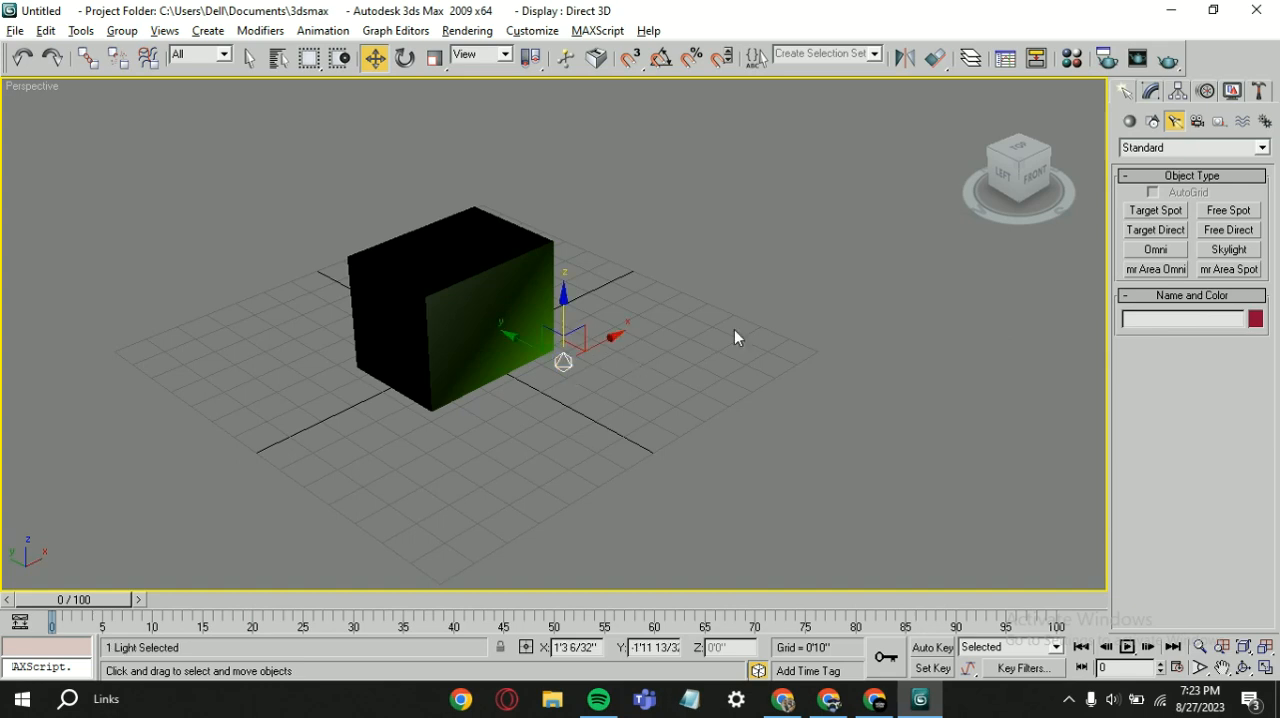
key("Delete")
Step: Place an mr Area Spot light in front of the box with its target near the lower edge of the front-right face
left_click(1228, 276)
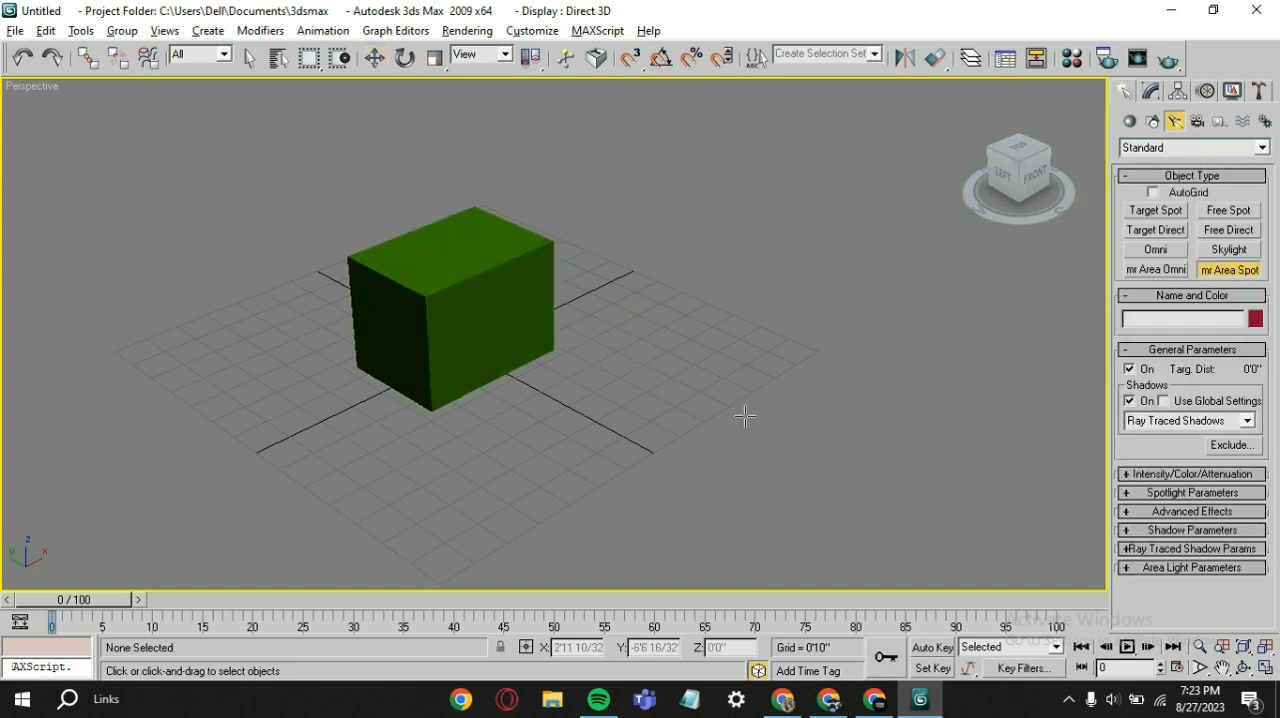
left_click_drag(725, 420, 520, 375)
scroll(453, 413, "up", 5)
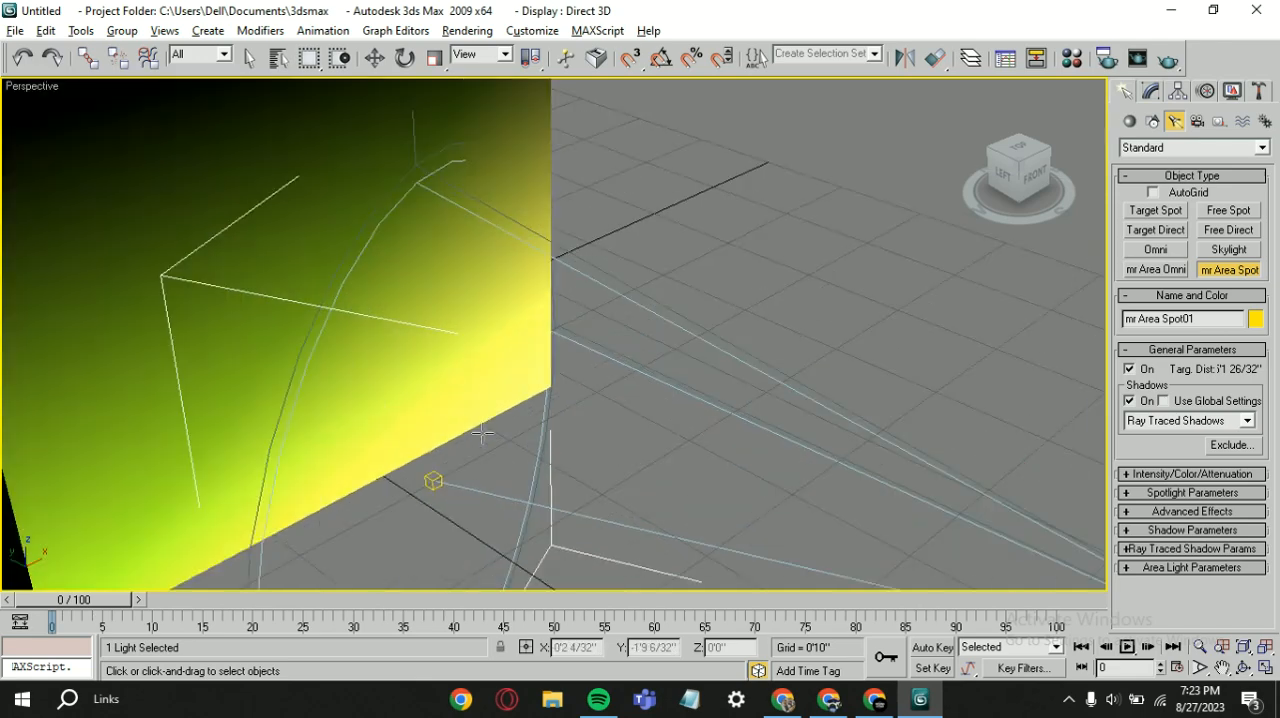
middle_click_drag(505, 403, 551, 319)
scroll(551, 320, "up", 2)
scroll(551, 322, "down", 4)
scroll(930, 389, "down", 5)
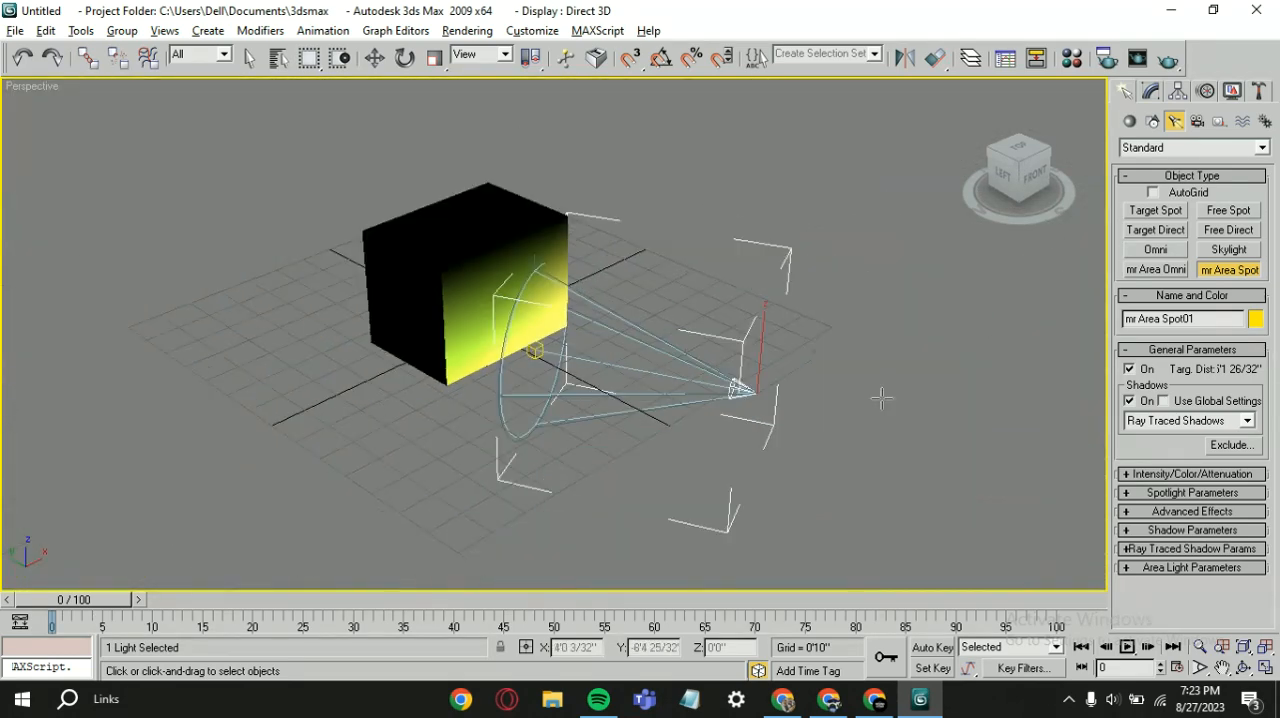
Step: Place a second mr Area Spot light beside the first, aimed away from the box with a target distance of about 9'
middle_click_drag(765, 395, 692, 412)
left_click_drag(680, 410, 1109, 443)
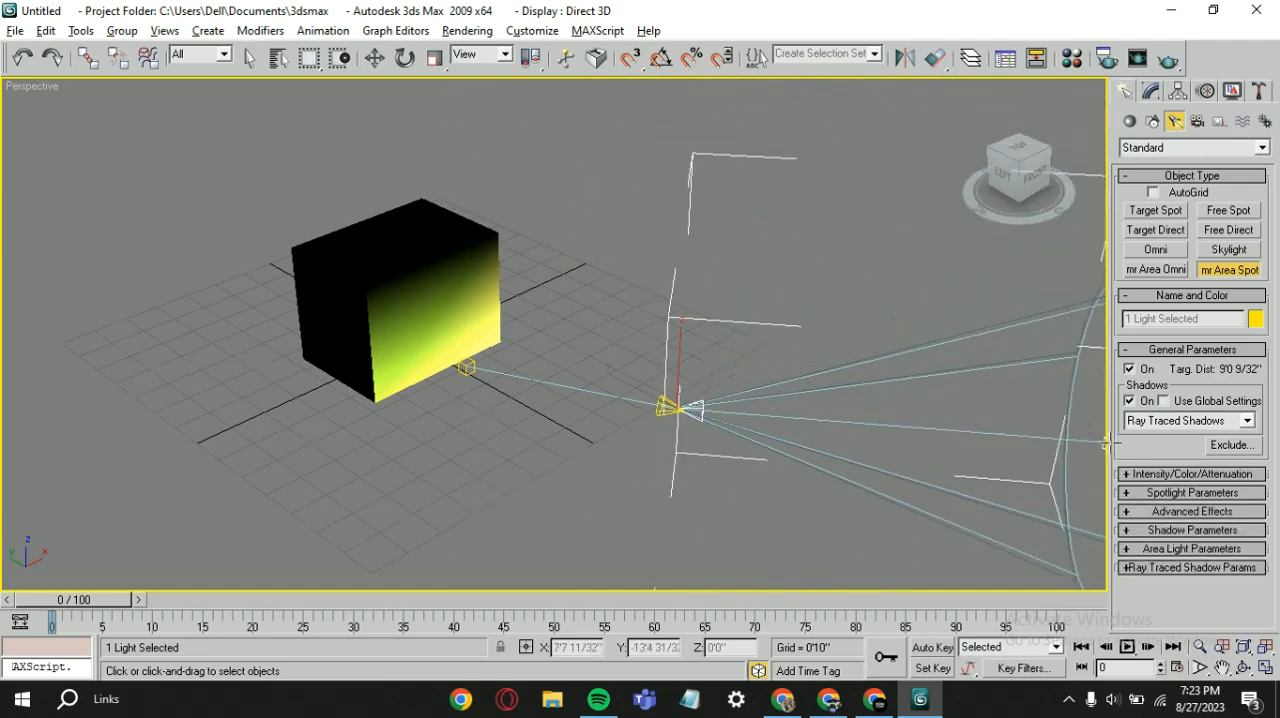
key("w")
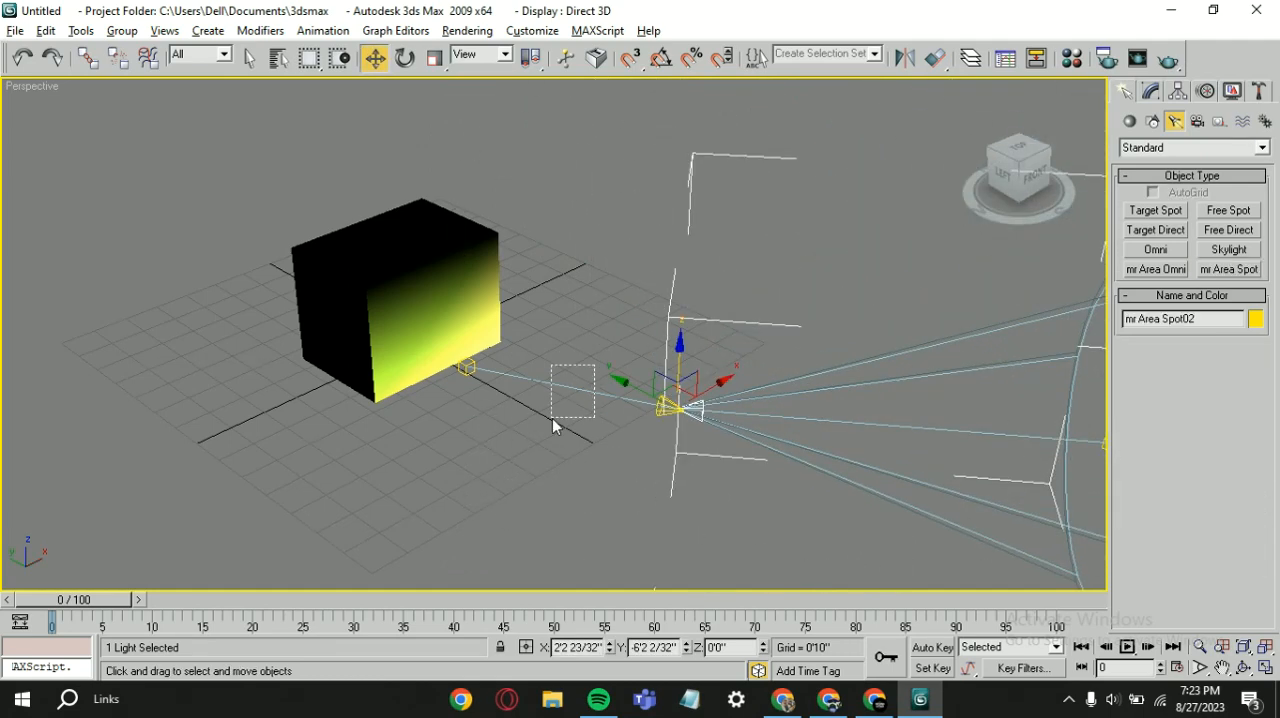
Step: Delete the mr Area Spot light aimed at the box together with its target
left_click_drag(553, 420, 552, 418)
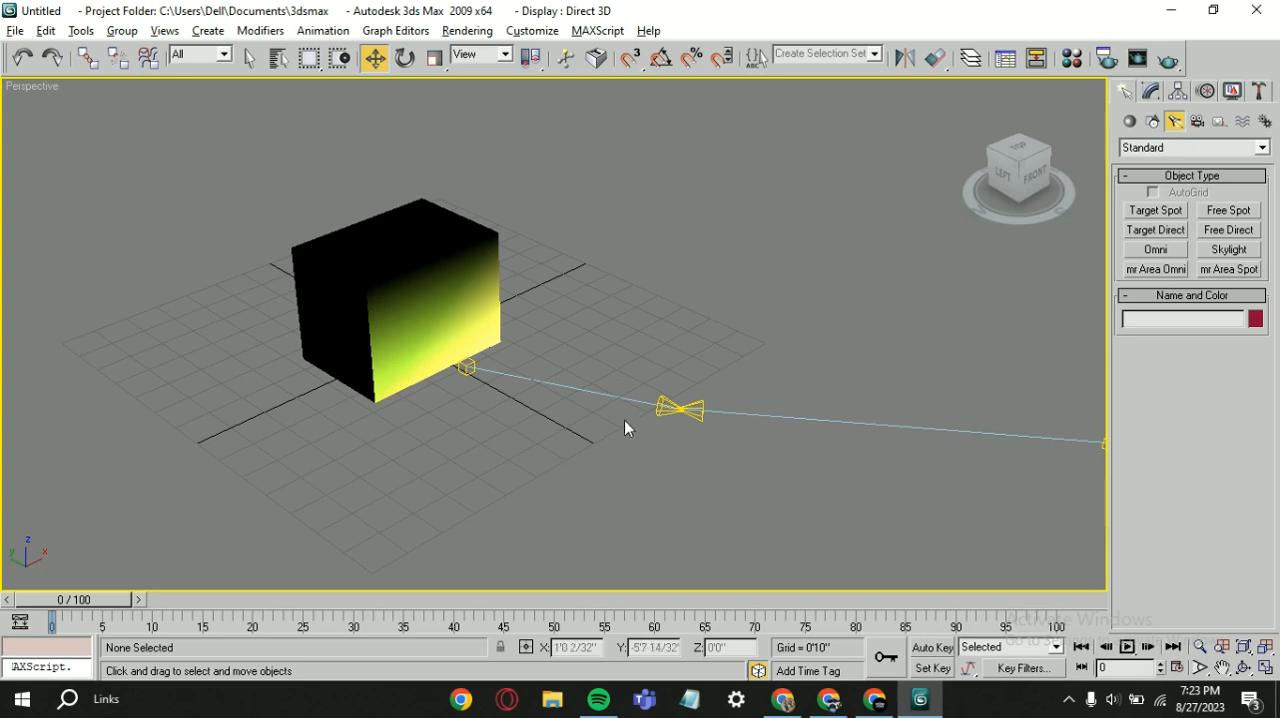
left_click(548, 385)
key("Delete")
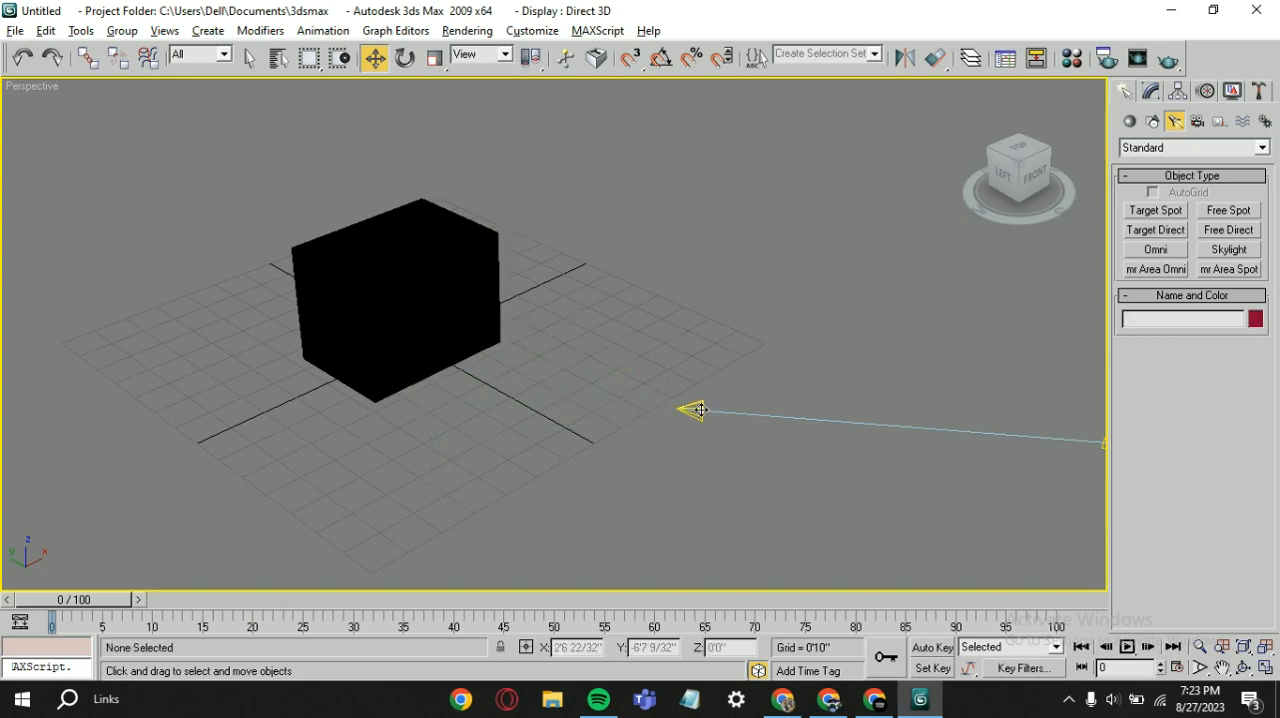
Step: Move the remaining mr Area Spot light next to the box's right corner, and delete it together with its target
left_click_drag(700, 410, 515, 345)
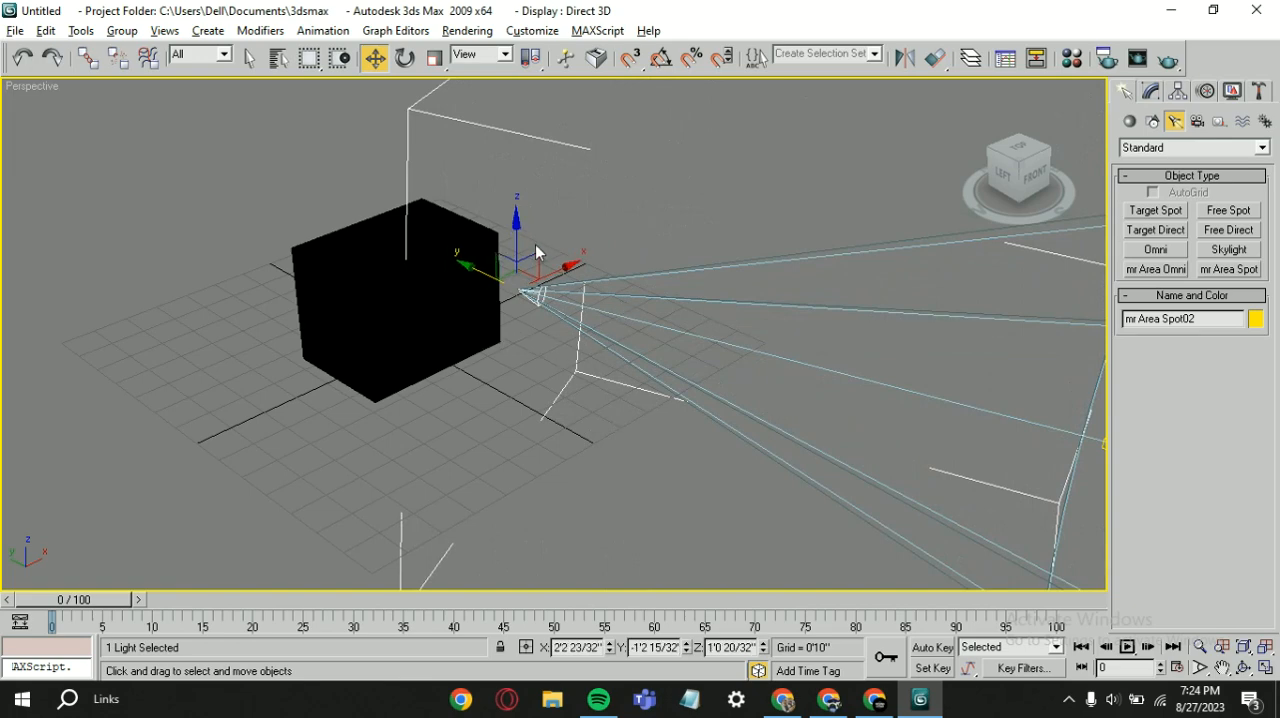
left_click_drag(511, 238, 555, 310)
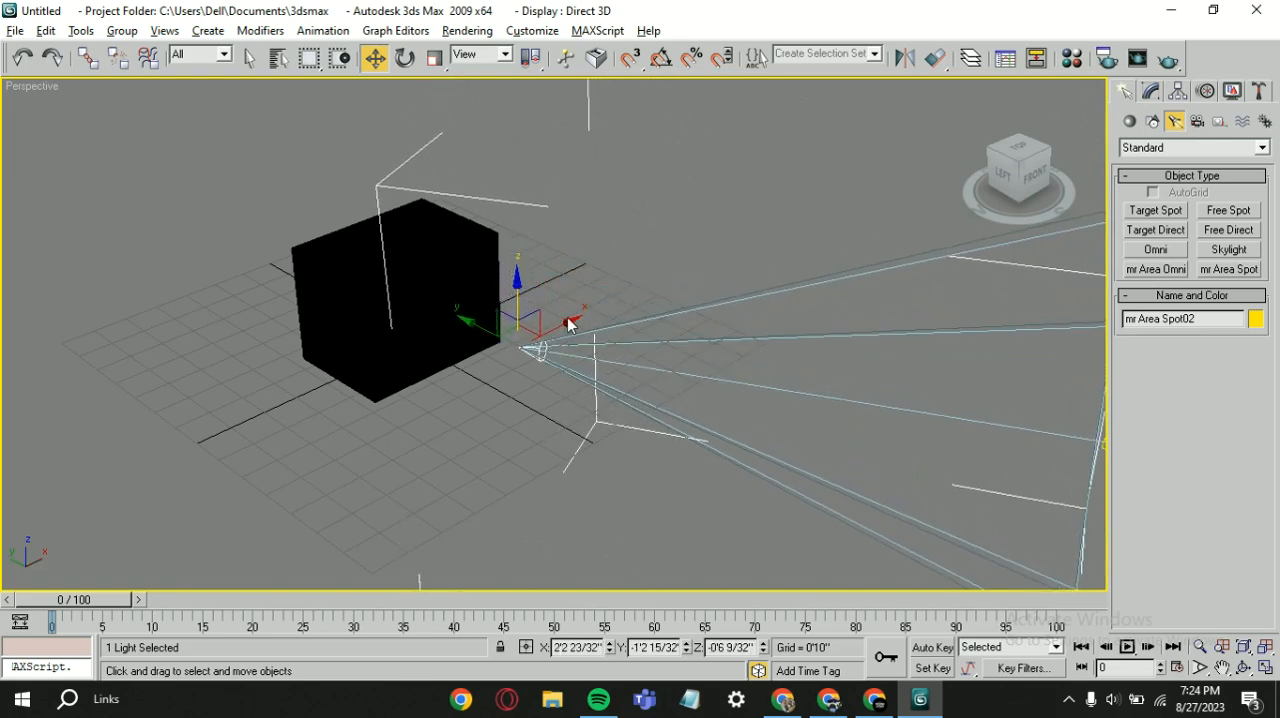
scroll(572, 322, "down", 8)
left_click(703, 362)
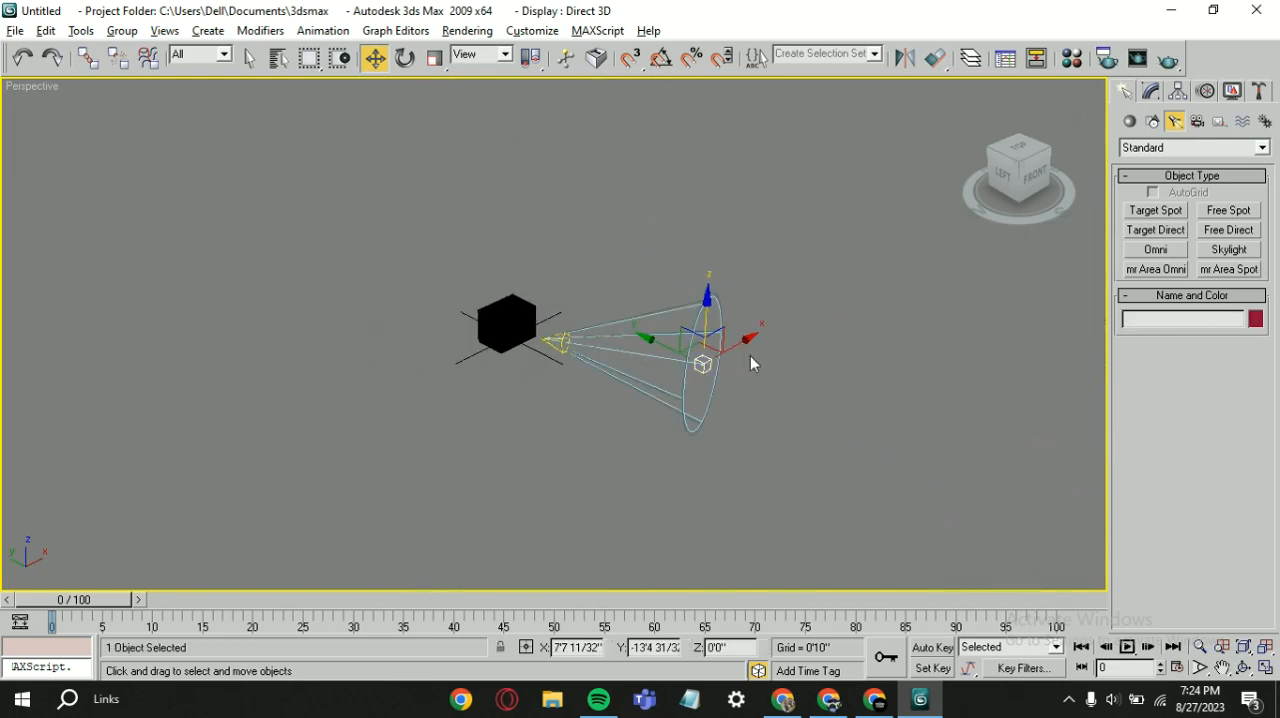
key("Delete")
Step: Place a new mr Area Spot light in front of the box, aimed at the lower part of its front-right face
left_click(1229, 269)
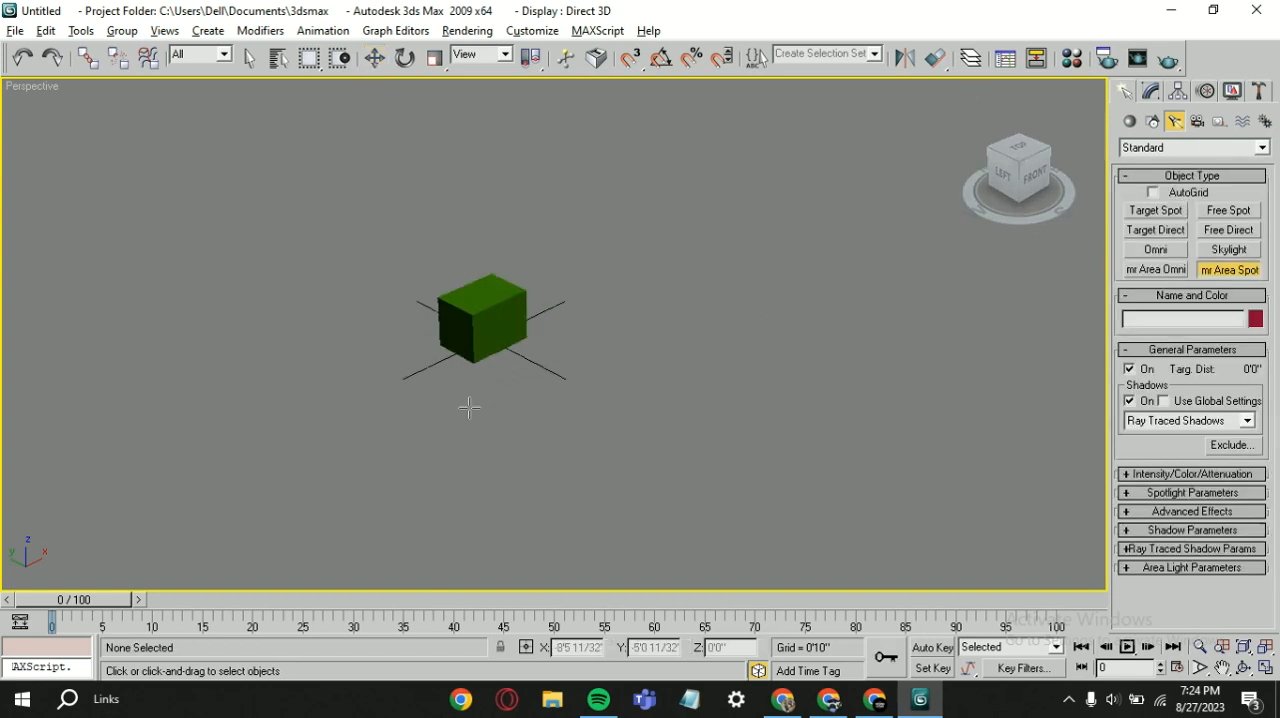
scroll(537, 420, "up", 3)
left_click_drag(537, 420, 470, 367)
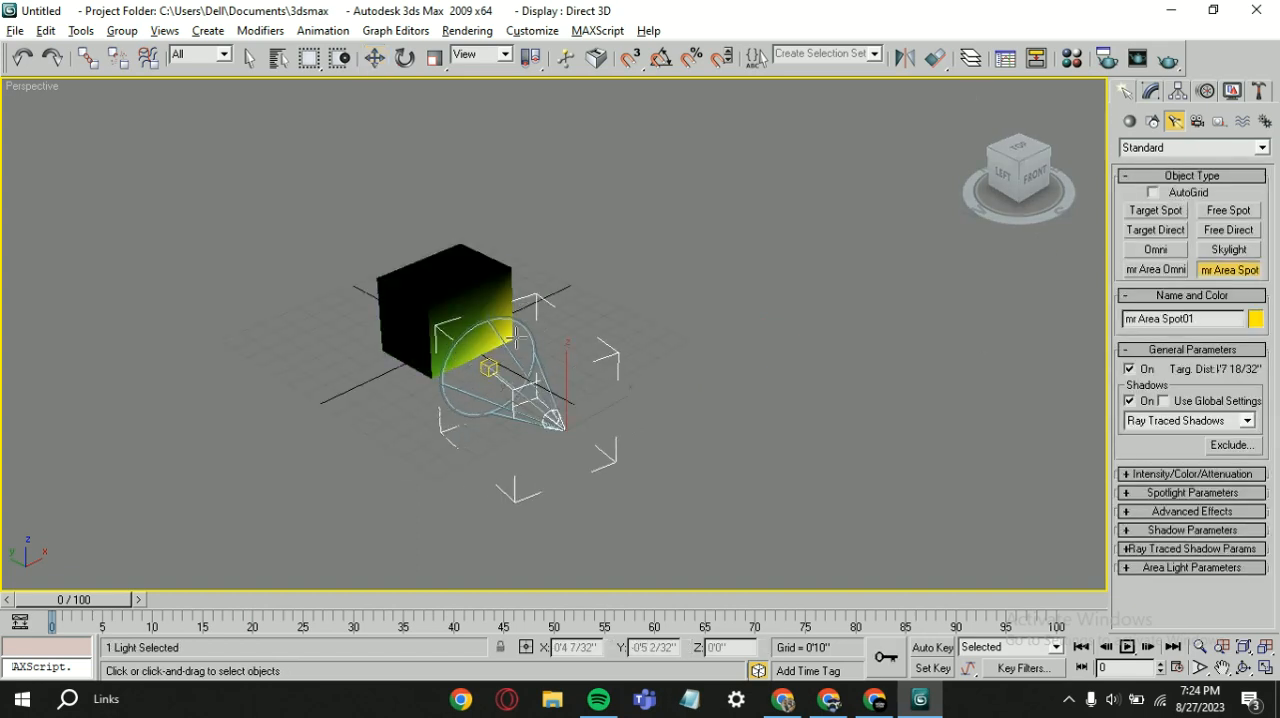
scroll(514, 336, "up", 5)
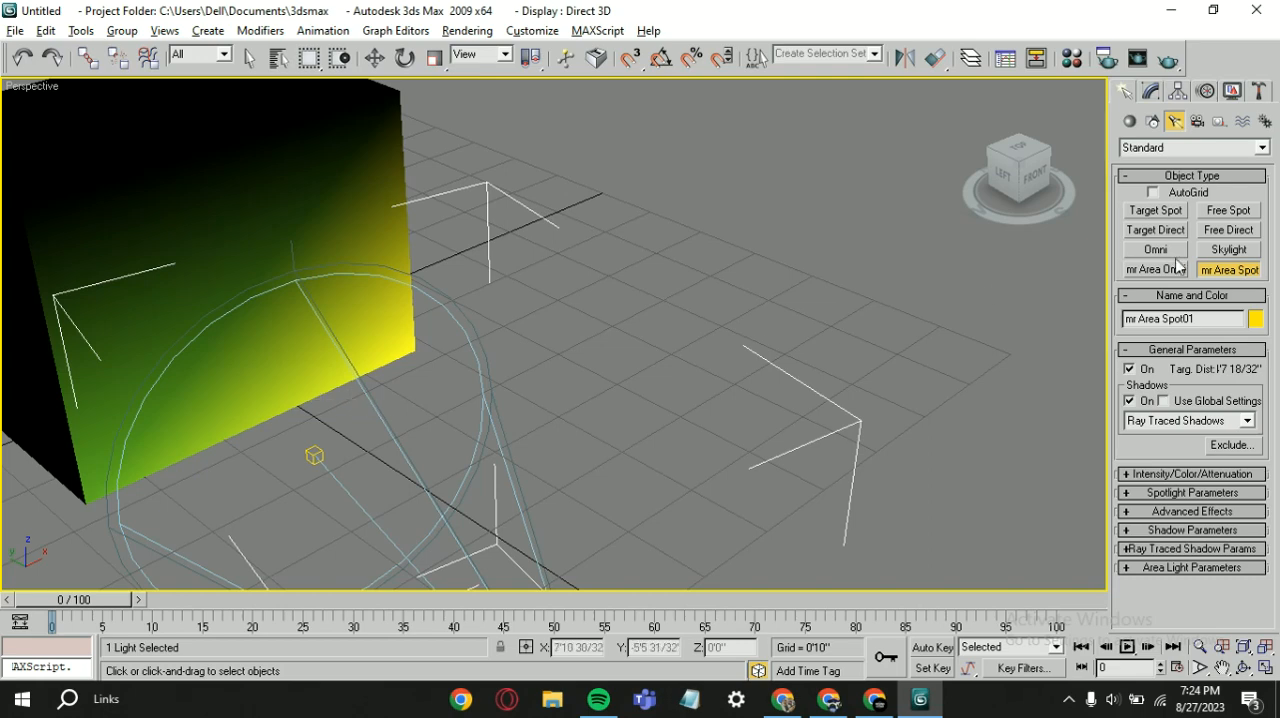